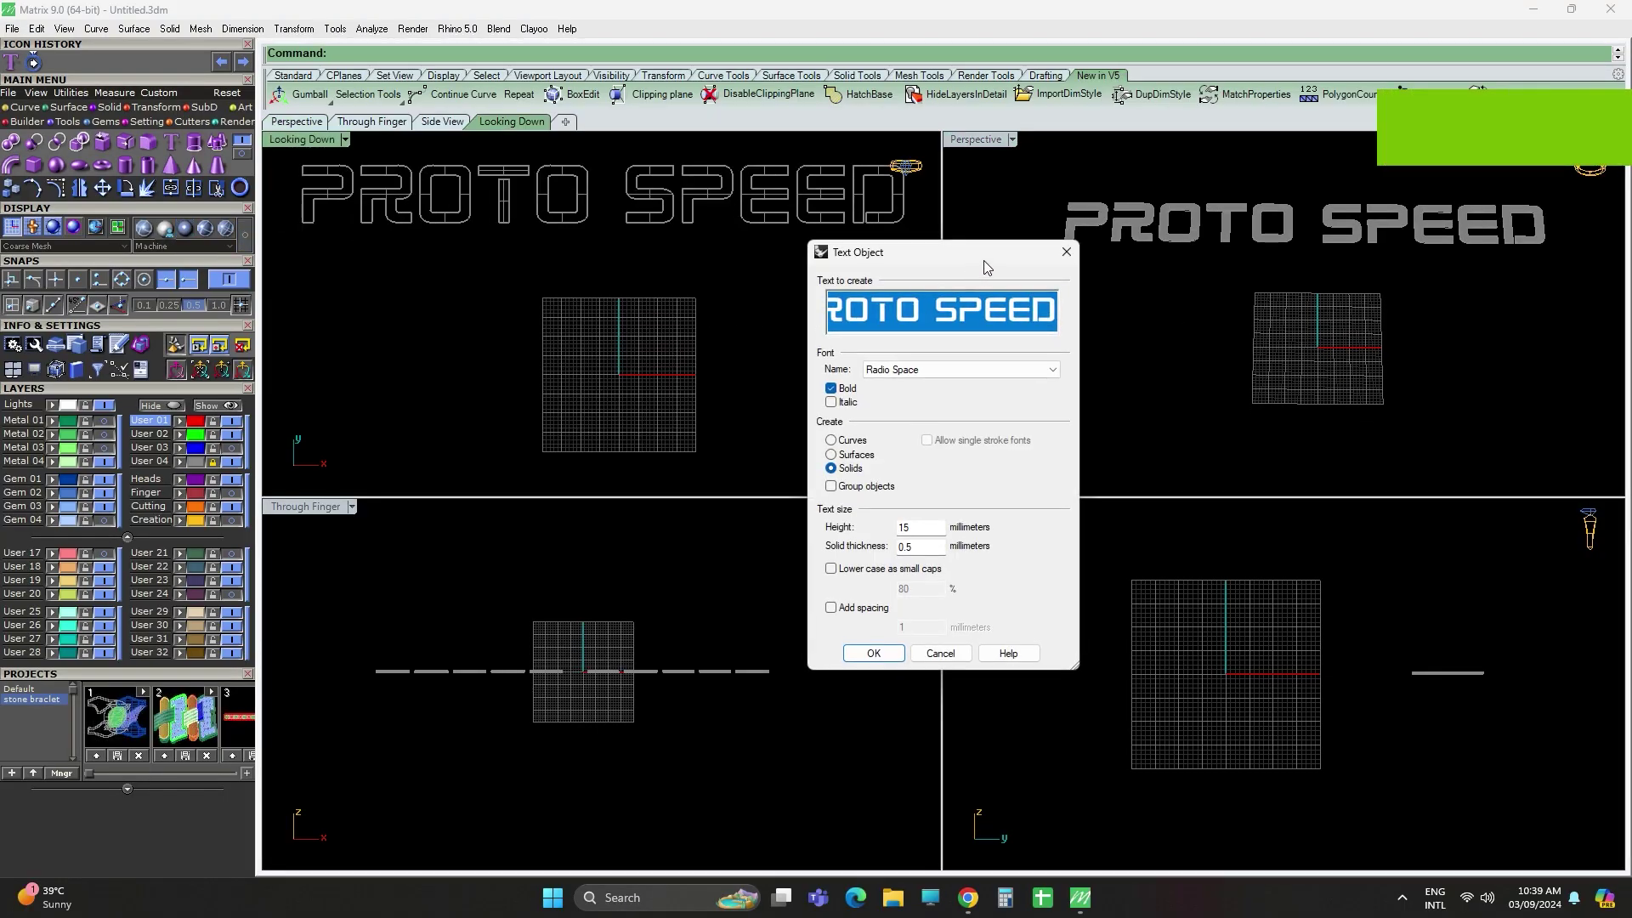
# - Confirm the PROTO SPEED lettering: Radio Space bold, 15 mm high, 0.5 mm thick
pyautogui.click(1067, 253)
# - Locate the two-sphere pendant in the top view and face it in Perspective
pyautogui.moveTo(551, 316); pyautogui.dragTo(537, 338, button='right')
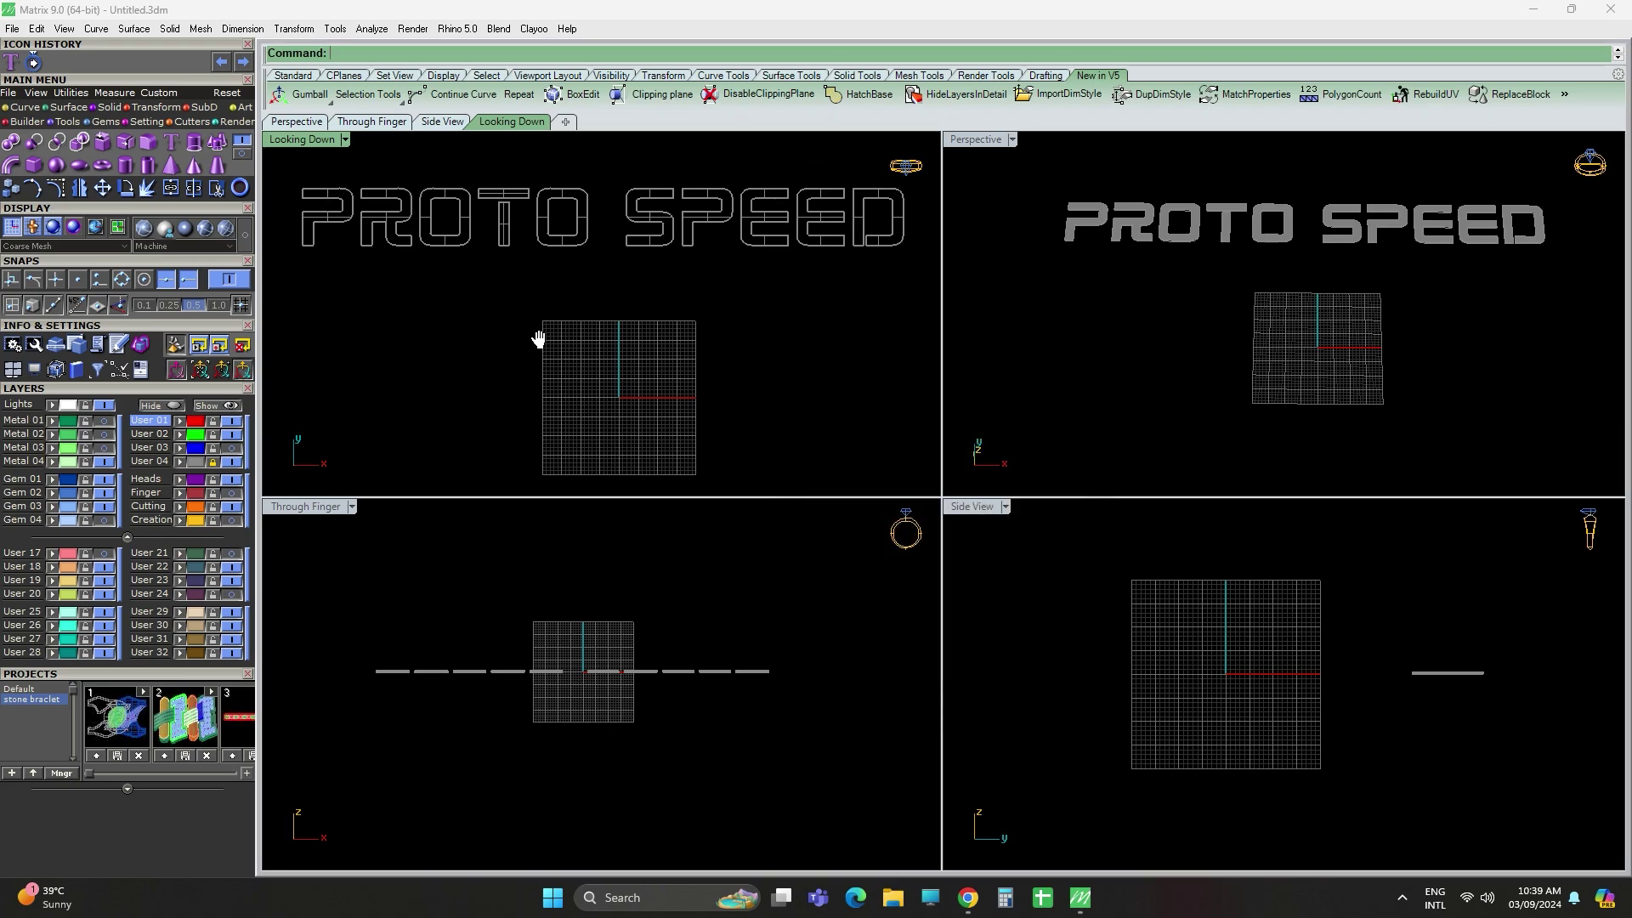
pyautogui.doubleClick(279, 139)
pyautogui.scroll(1, 569, 335)
pyautogui.scroll(2, 568, 338)
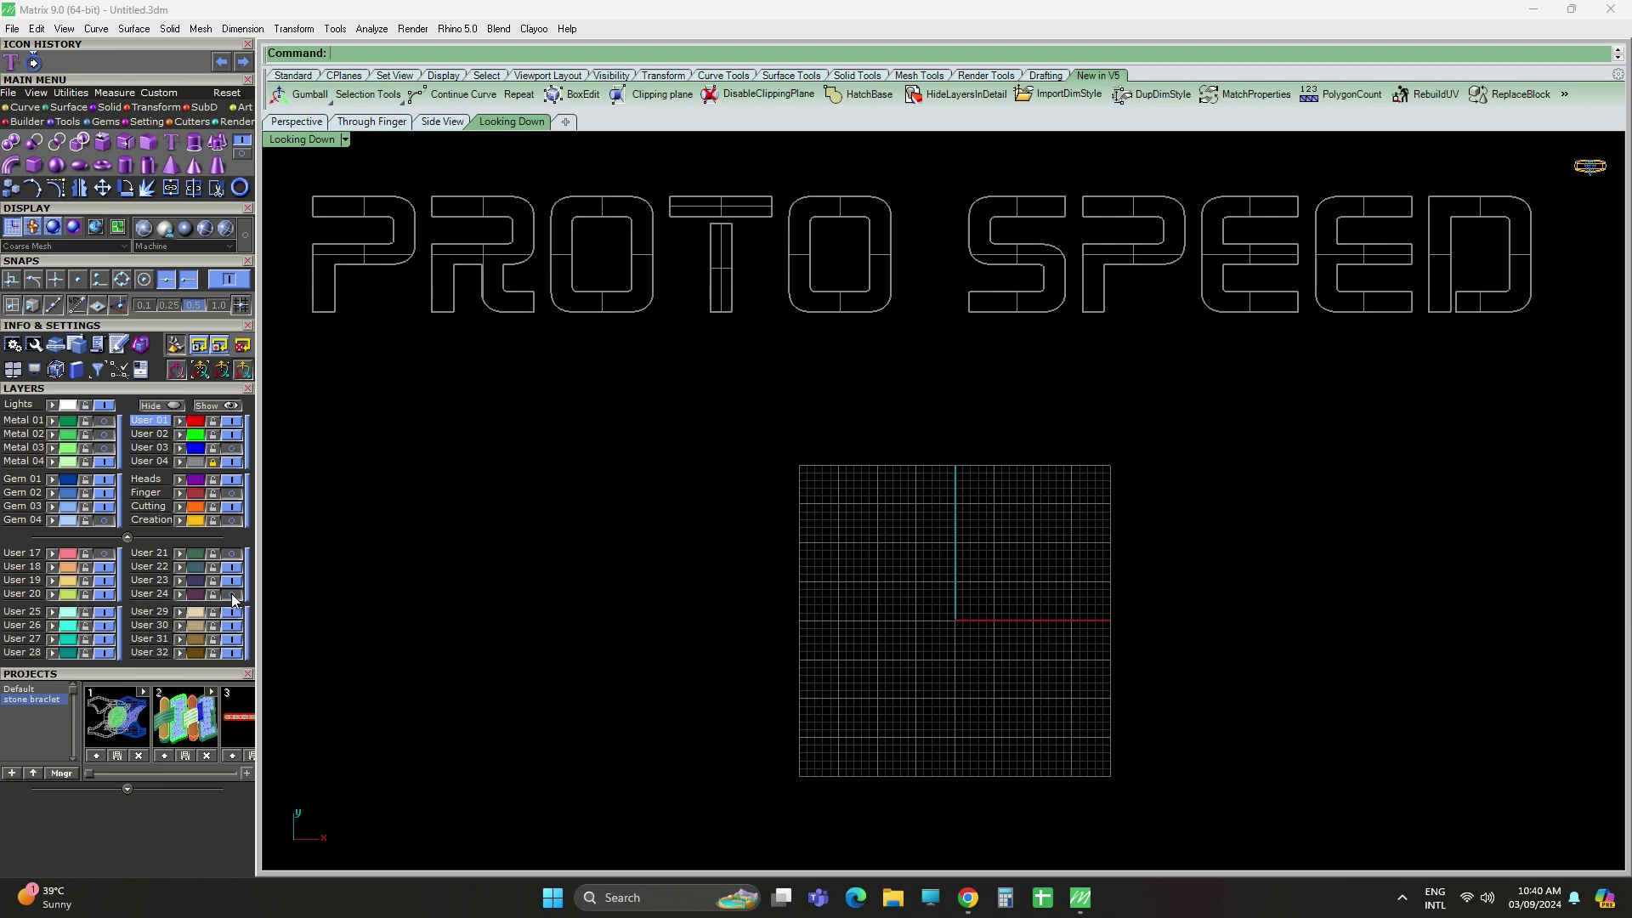
pyautogui.moveTo(466, 575); pyautogui.dragTo(617, 569, button='right')
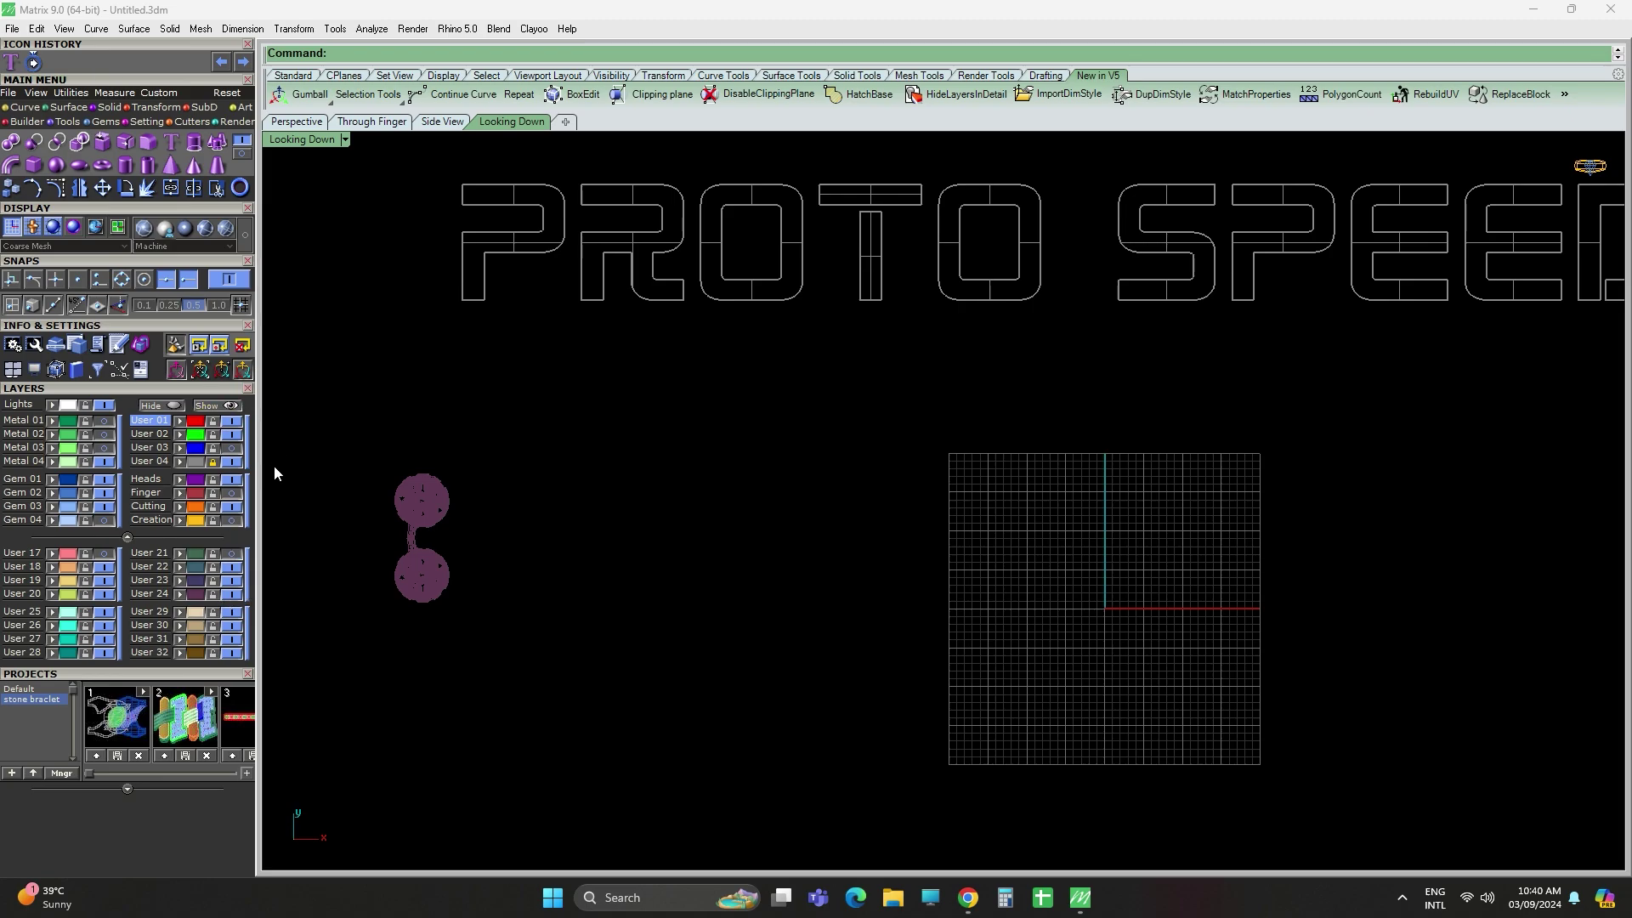
pyautogui.hotkey('ctrl', 'm')
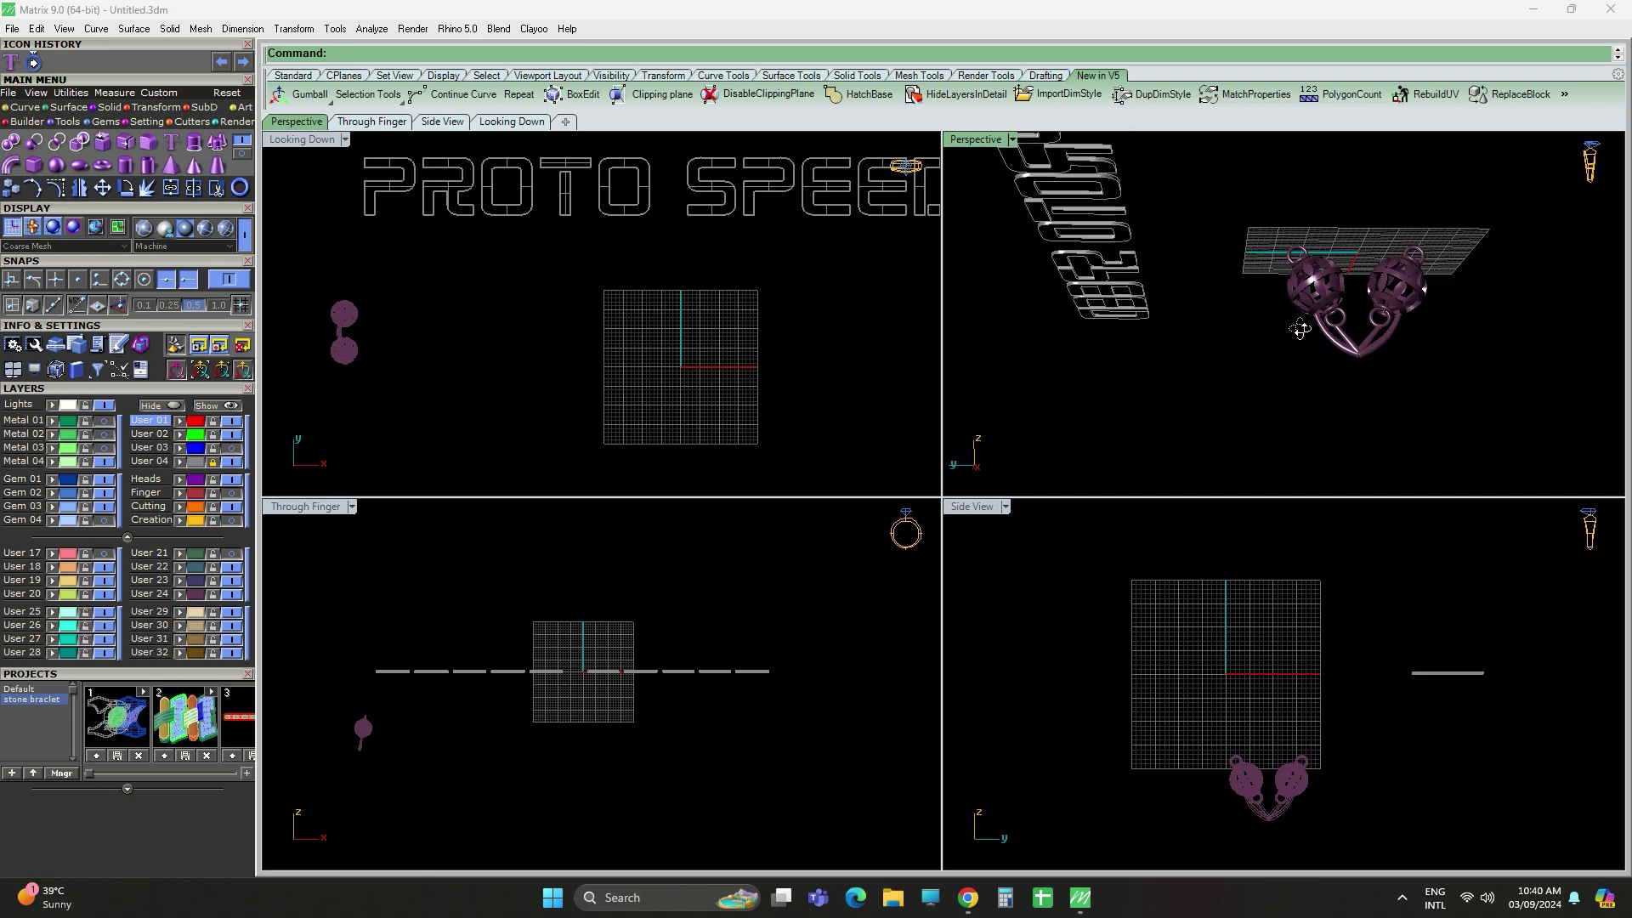
pyautogui.scroll(3, 1300, 331)
pyautogui.moveTo(1298, 330); pyautogui.dragTo(1382, 367, button='right')
pyautogui.scroll(-3, 1383, 366)
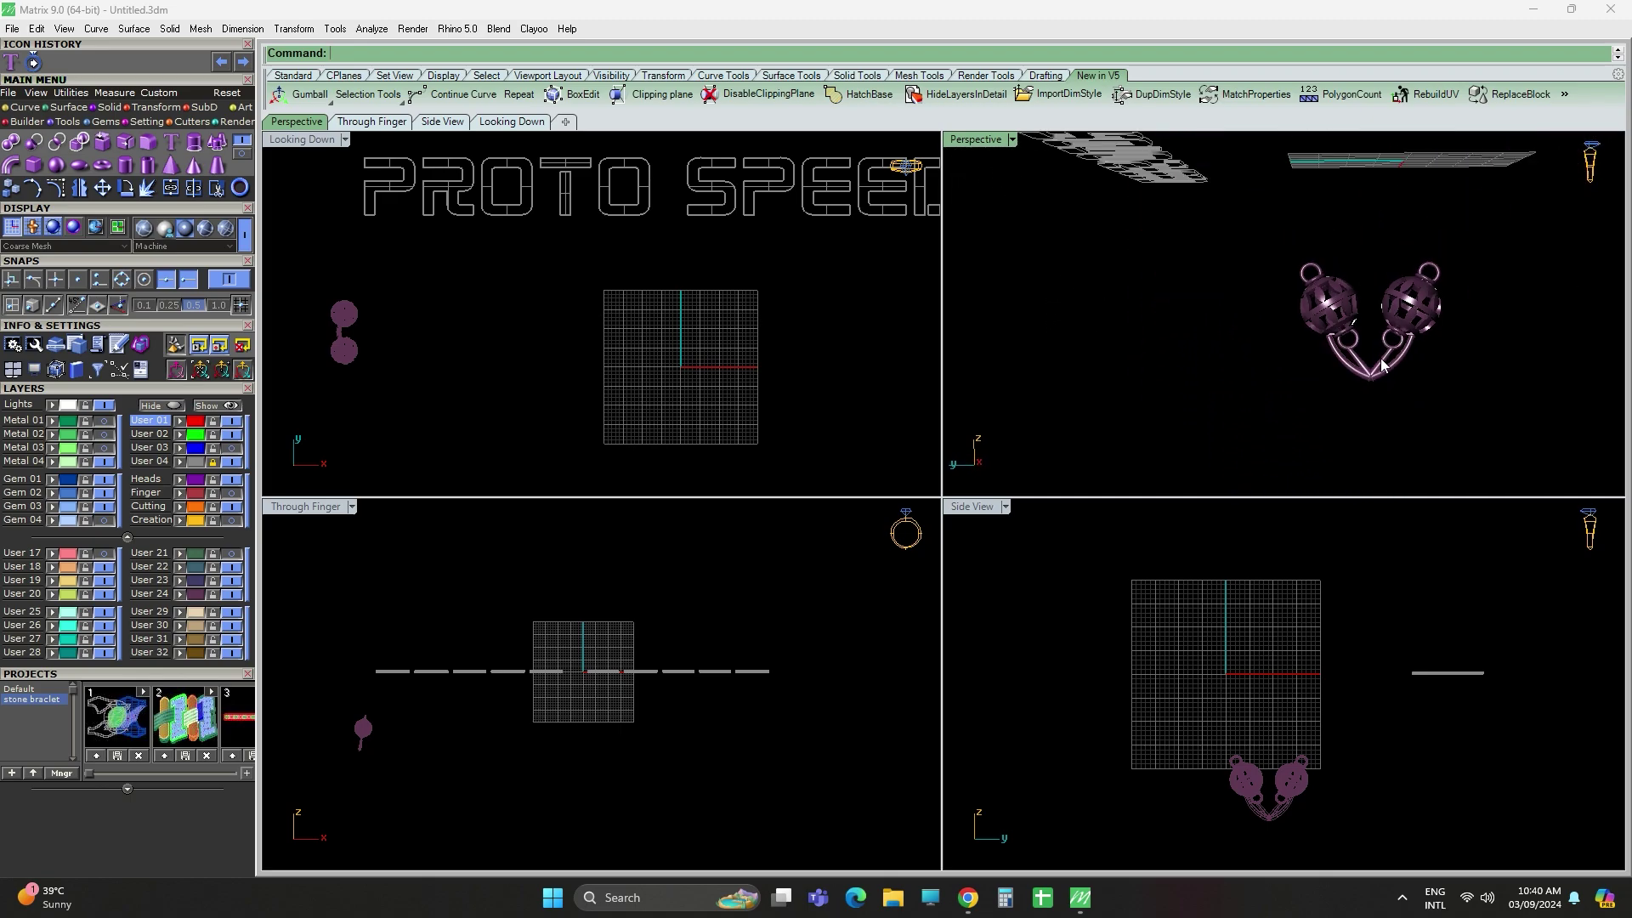
pyautogui.scroll(5, 1382, 366)
pyautogui.scroll(-3, 1388, 283)
pyautogui.scroll(3, 392, 342)
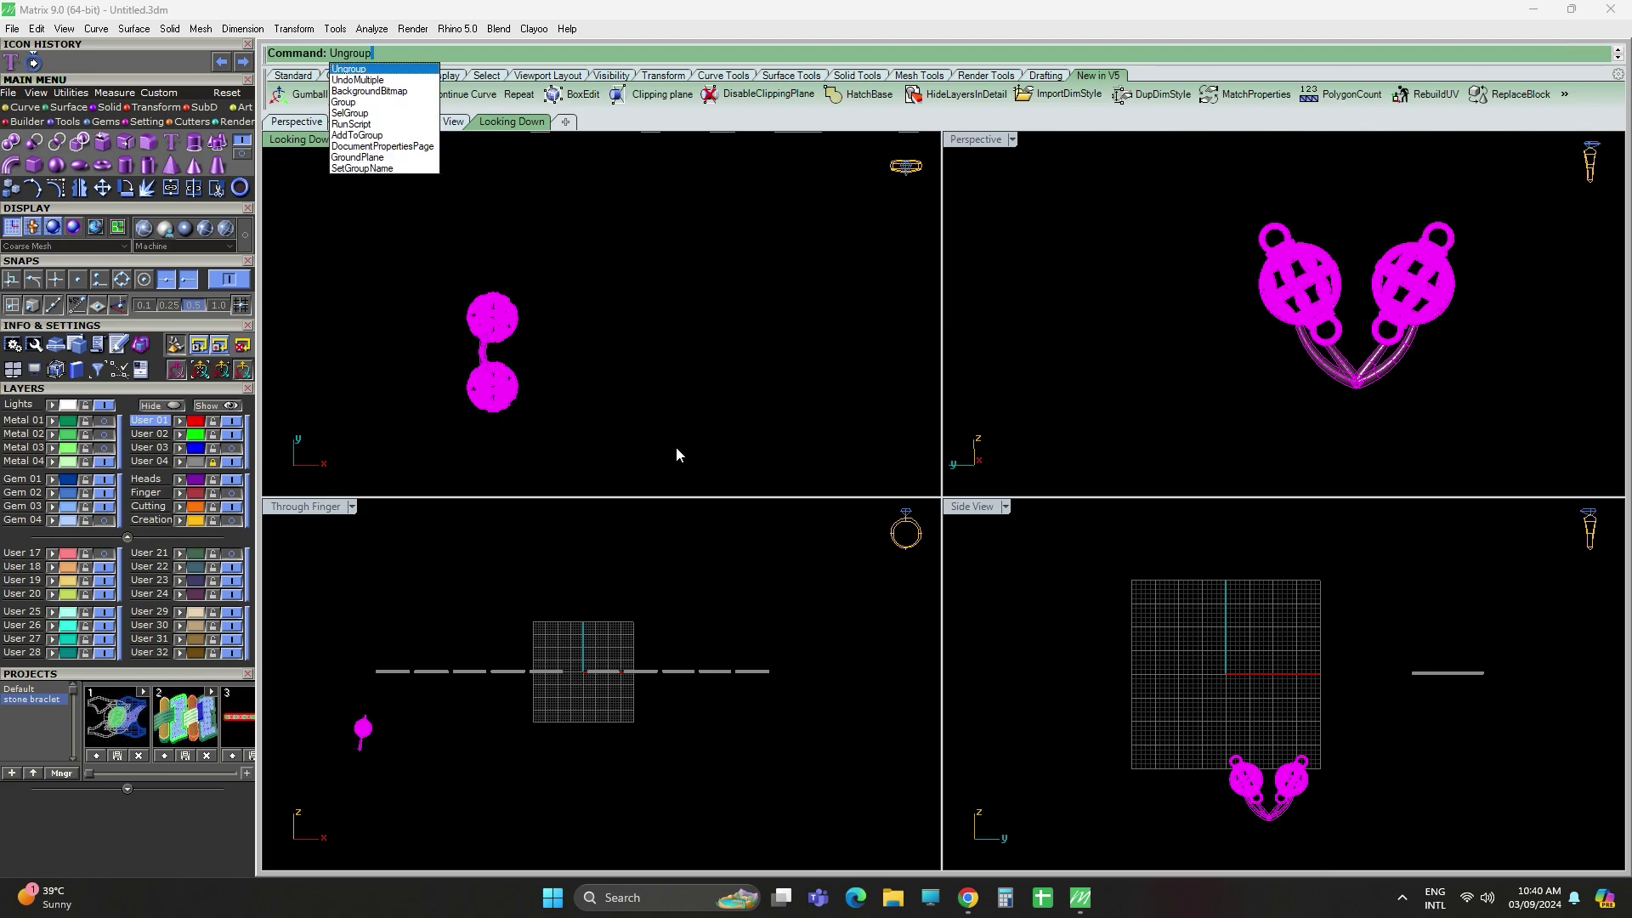
# - Ungroup the pendant, pick the left sphere, then window-select all its parts
pyautogui.press('Escape')
pyautogui.press('Escape')
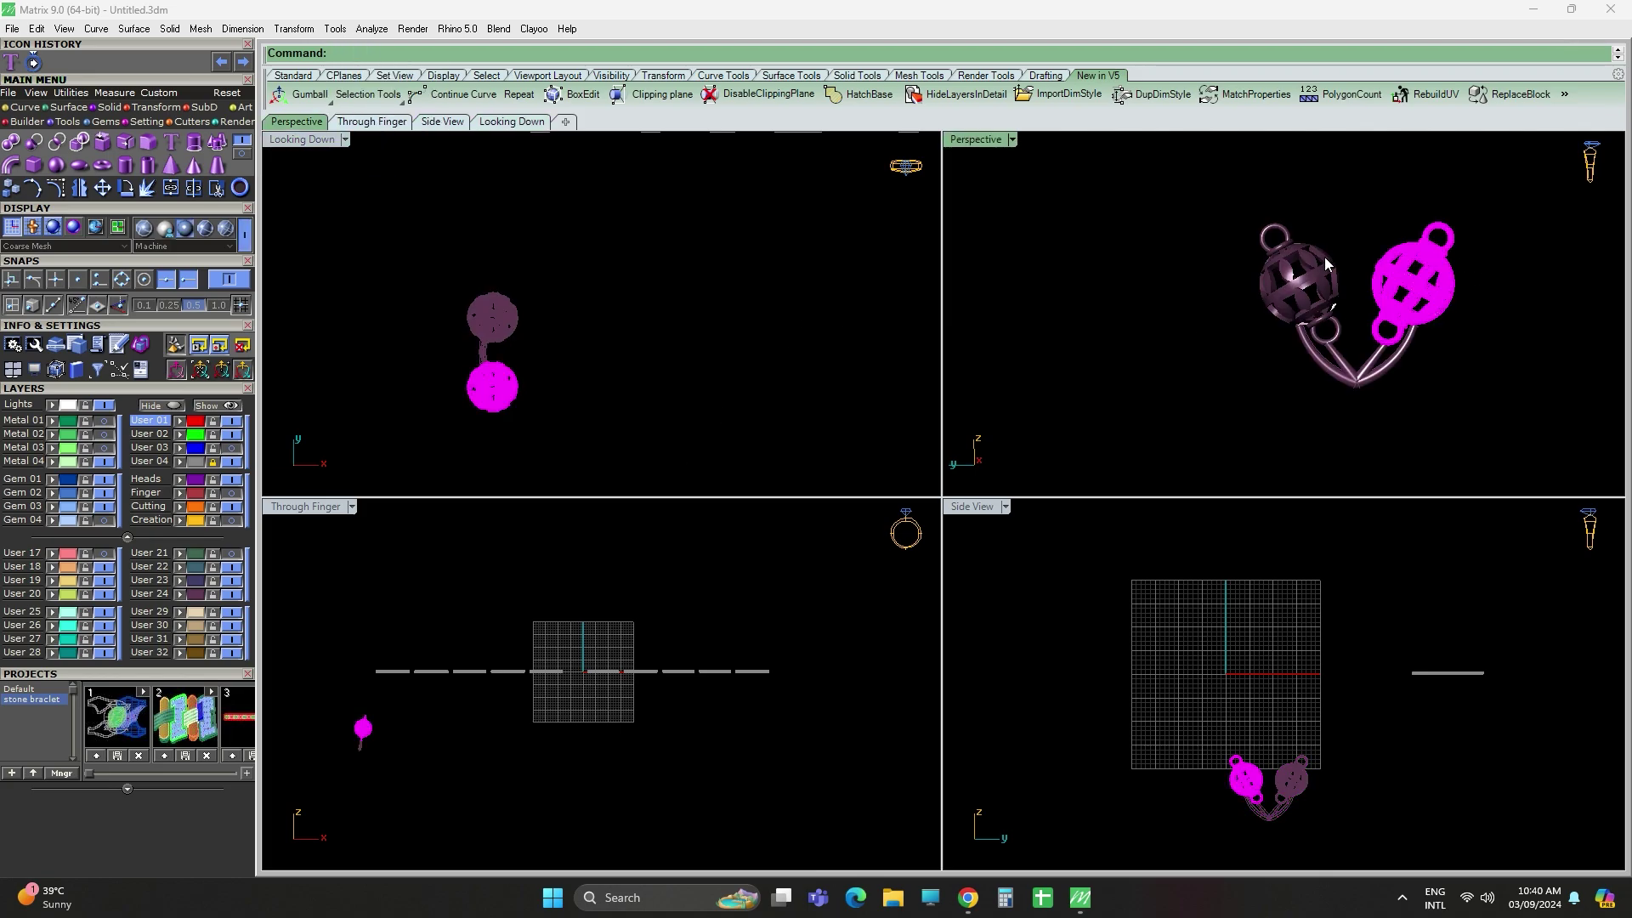
pyautogui.click(1320, 265)
pyautogui.scroll(2, 1359, 385)
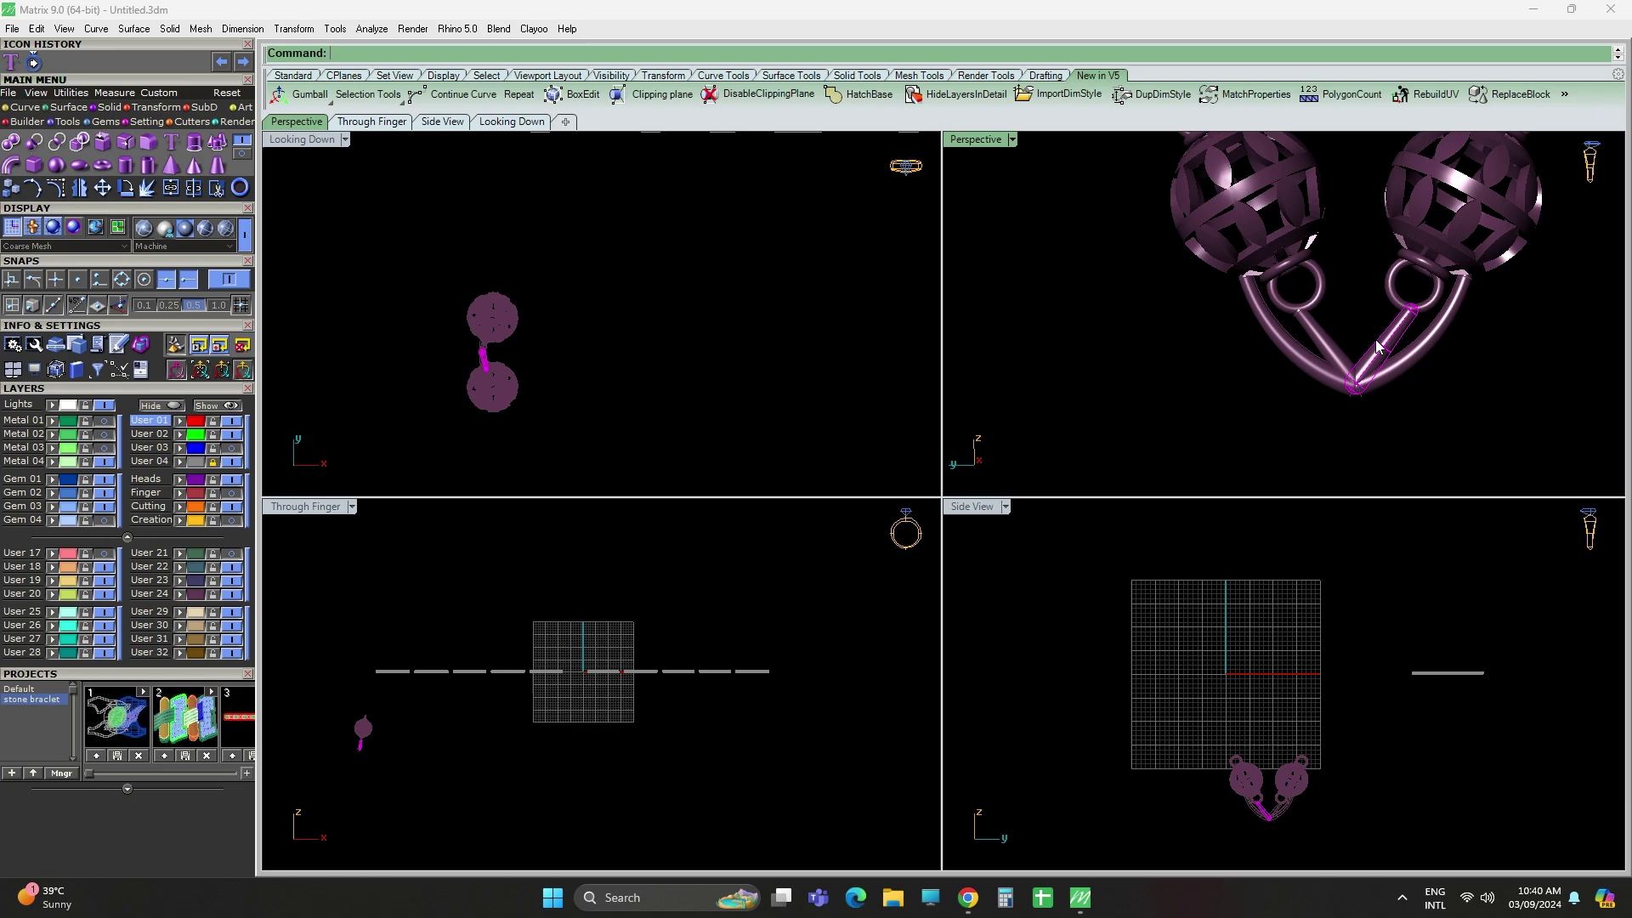
pyautogui.moveTo(1404, 365)
pyautogui.mouseDown(button='right')
pyautogui.moveTo(1347, 327)
pyautogui.moveTo(1166, 286)
pyautogui.mouseUp(button='right')
pyautogui.moveTo(1067, 345)
pyautogui.mouseDown(button='right')
pyautogui.moveTo(1173, 405)
pyautogui.moveTo(1311, 390)
pyautogui.moveTo(1384, 289)
pyautogui.moveTo(1413, 392)
pyautogui.mouseUp(button='right')
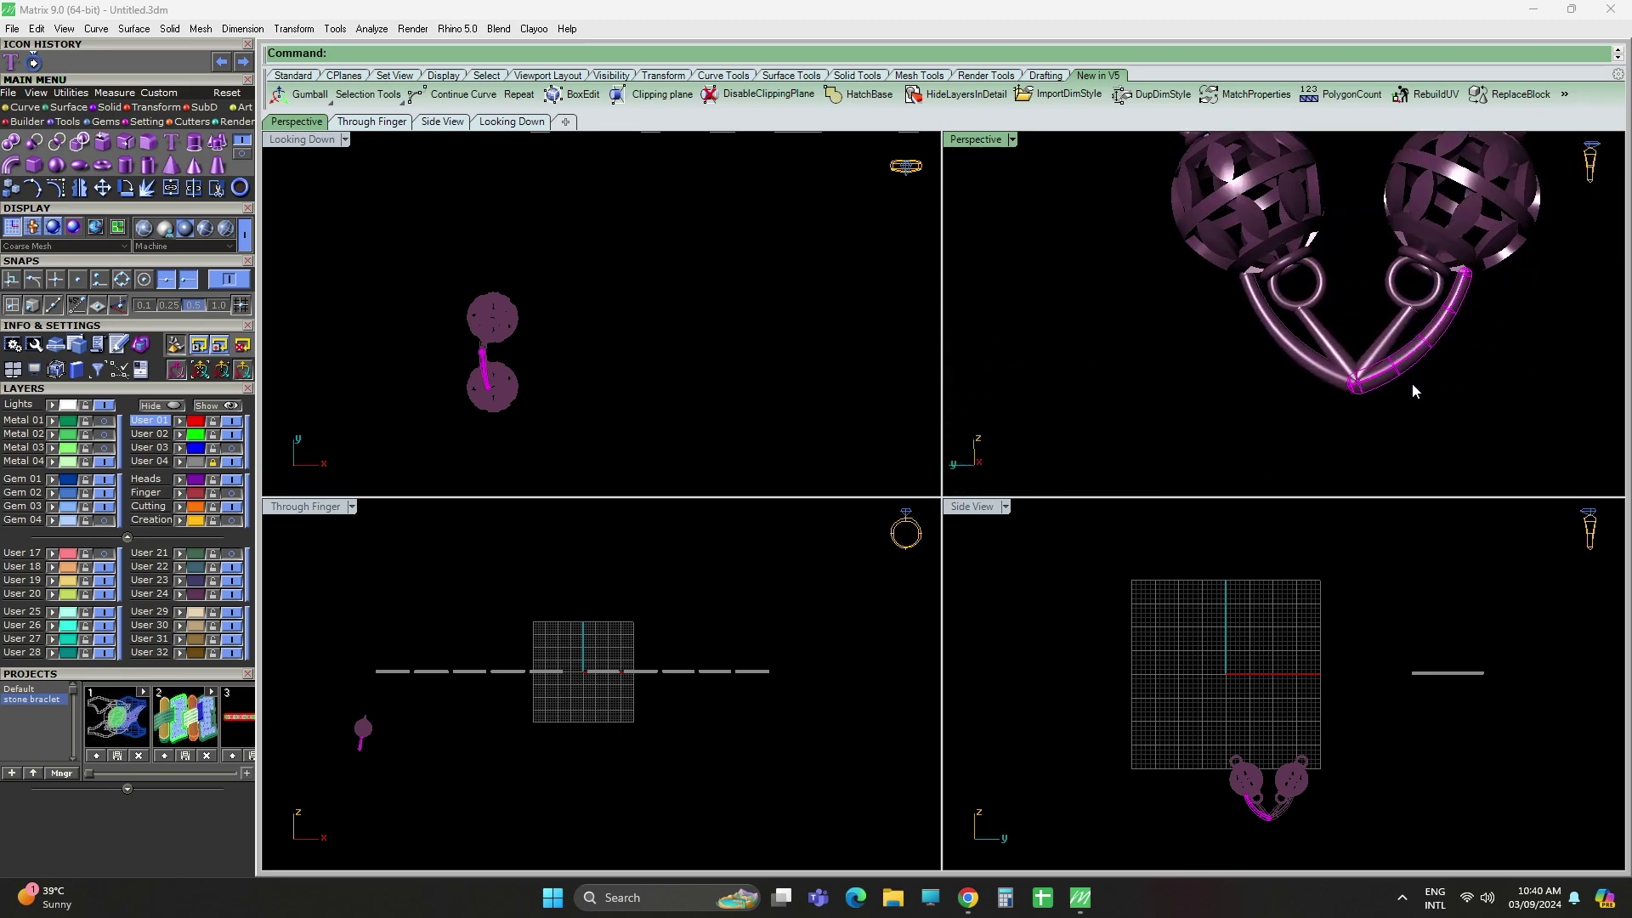
pyautogui.moveTo(1186, 727); pyautogui.dragTo(1186, 727)
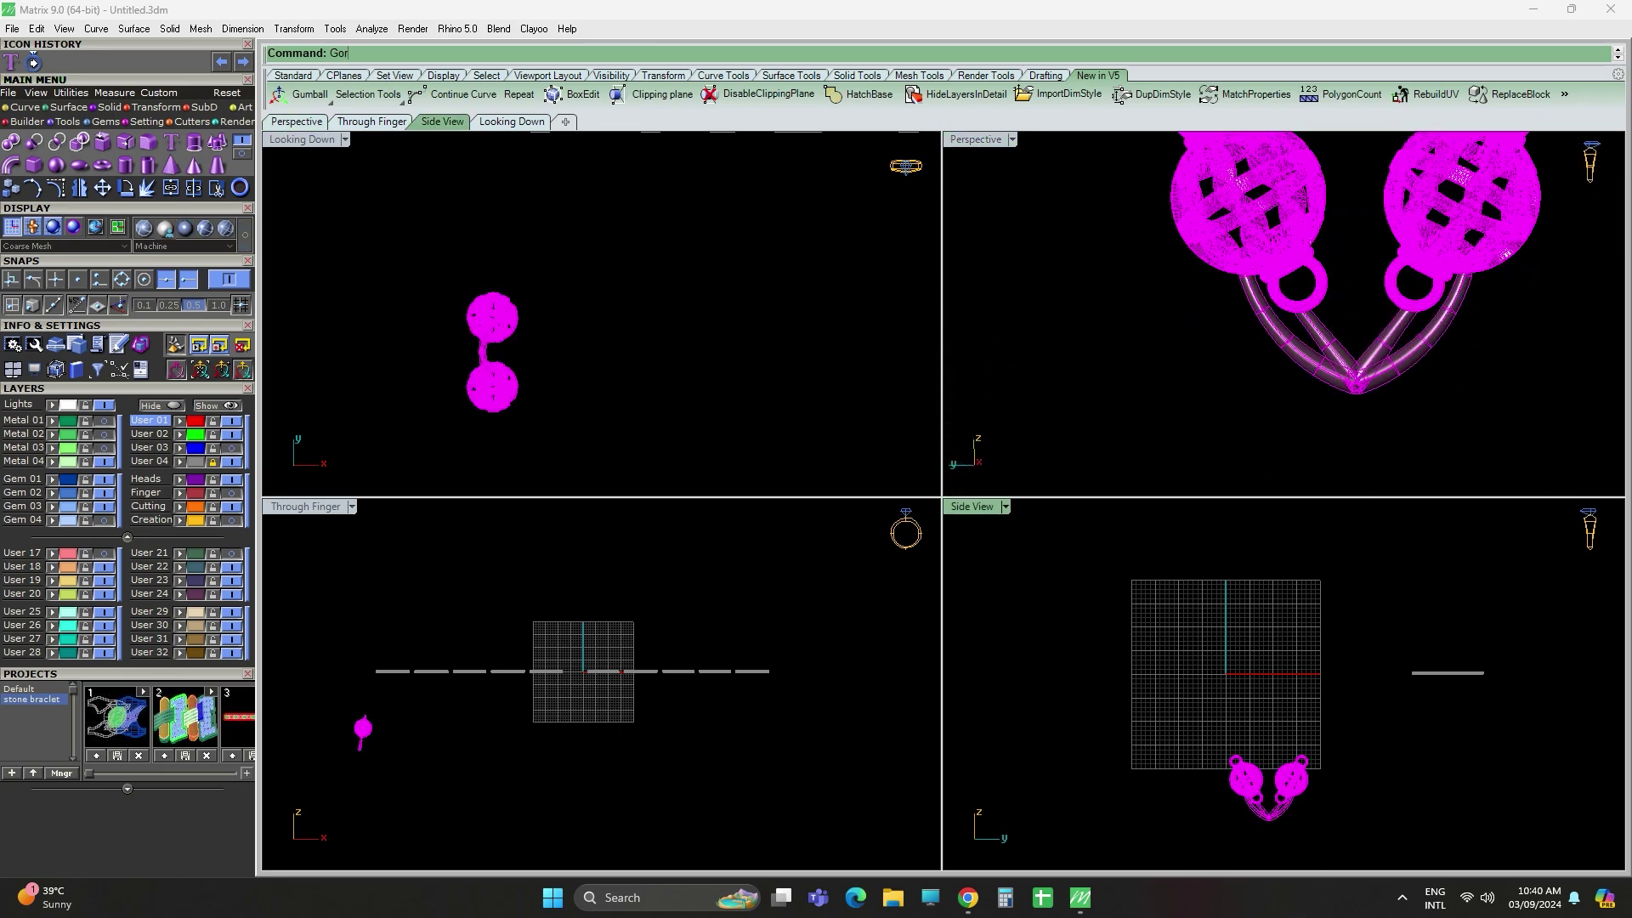
# - Make the Creation layer's gold pipes visible
pyautogui.click(662, 350)
pyautogui.scroll(-5, 611, 343)
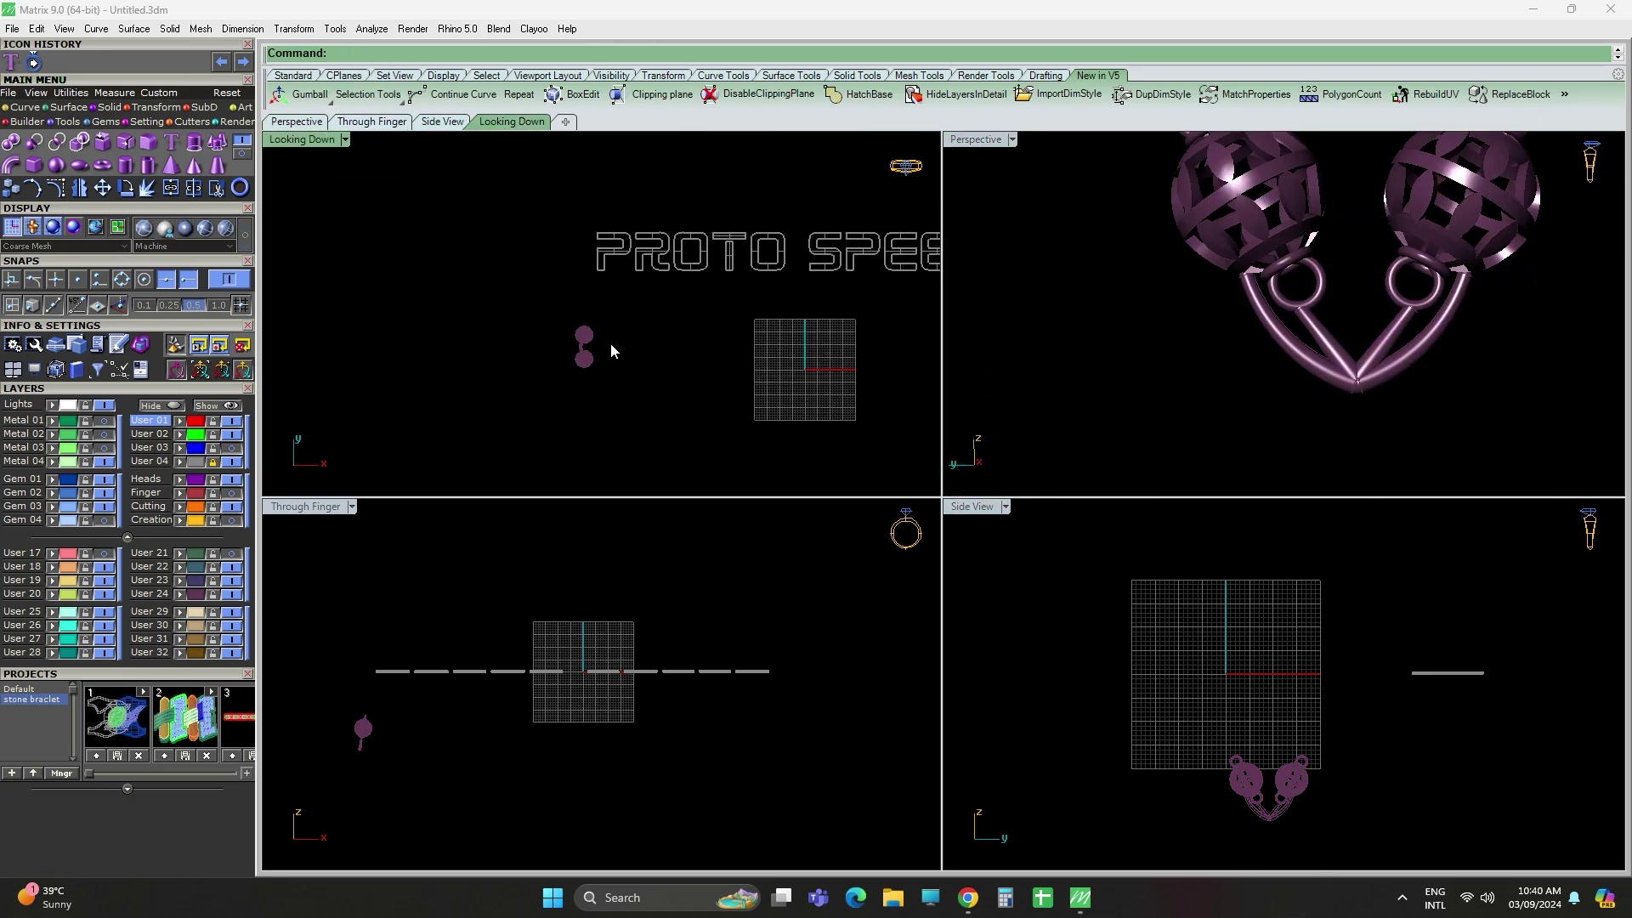
pyautogui.moveTo(611, 343); pyautogui.dragTo(593, 359, button='right')
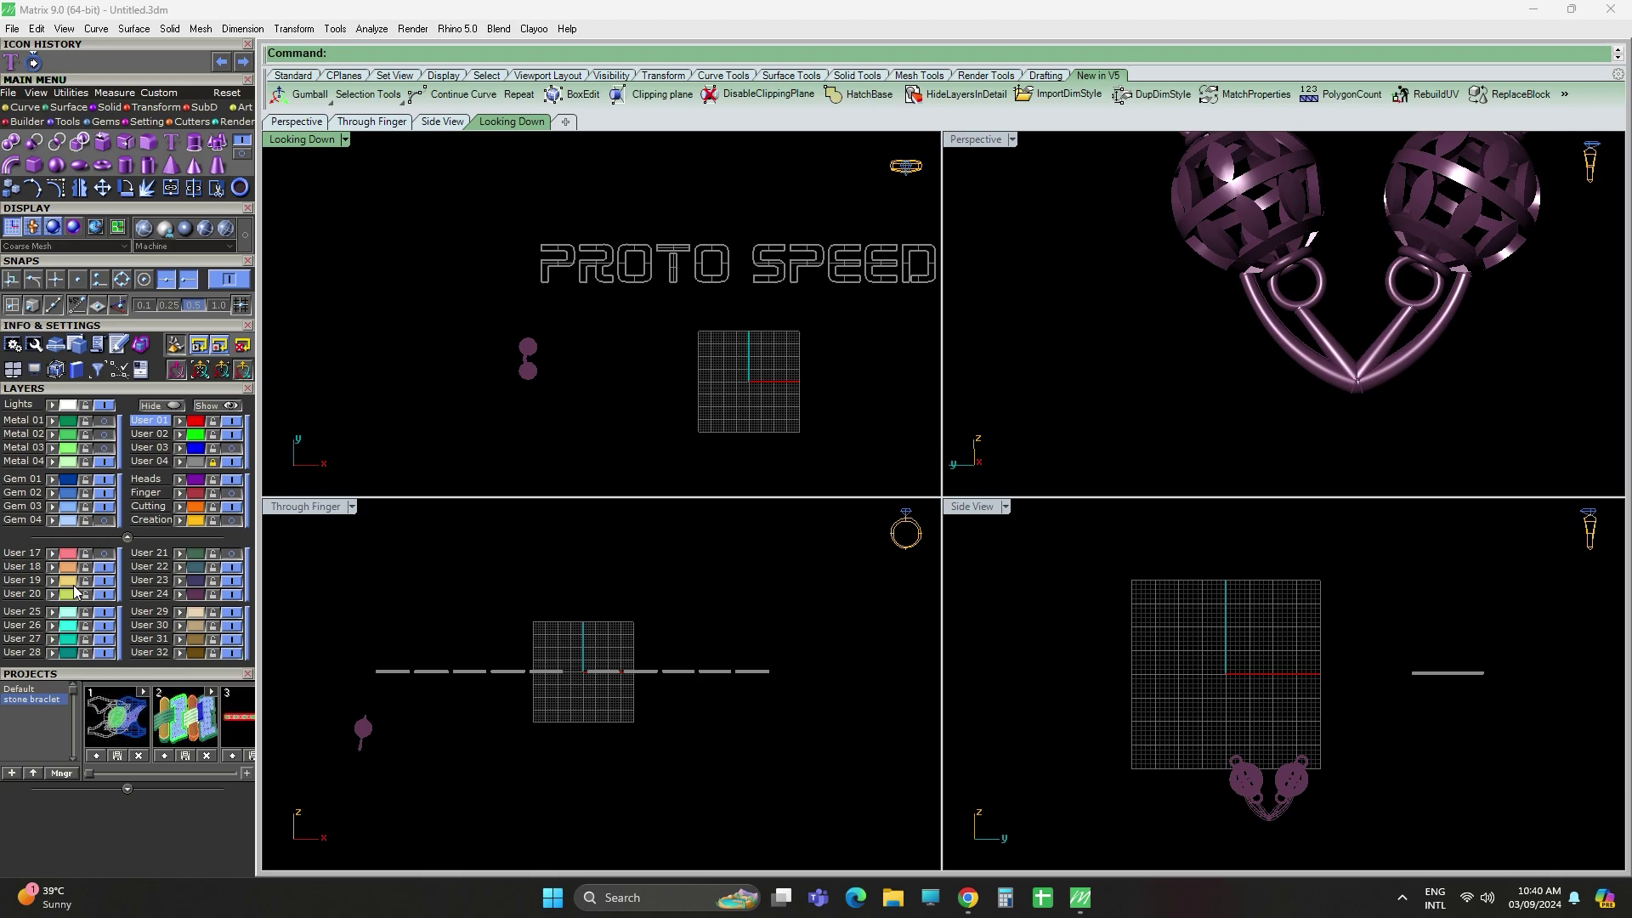
pyautogui.click(231, 521)
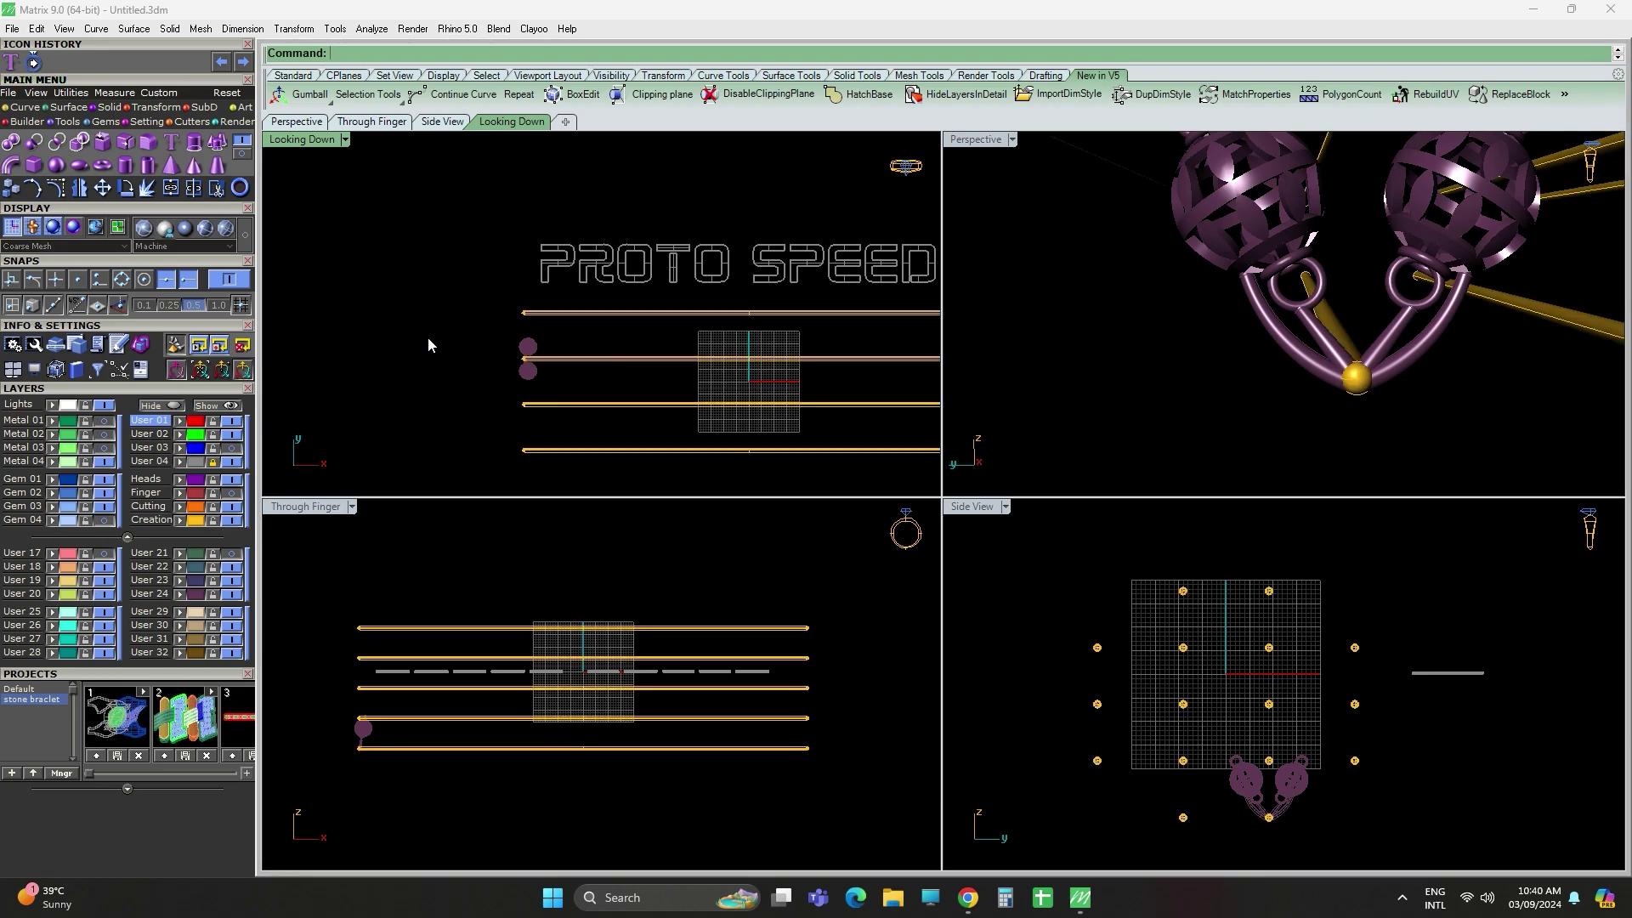
pyautogui.scroll(2, 1313, 292)
pyautogui.scroll(2, 1314, 290)
pyautogui.scroll(2, 1314, 291)
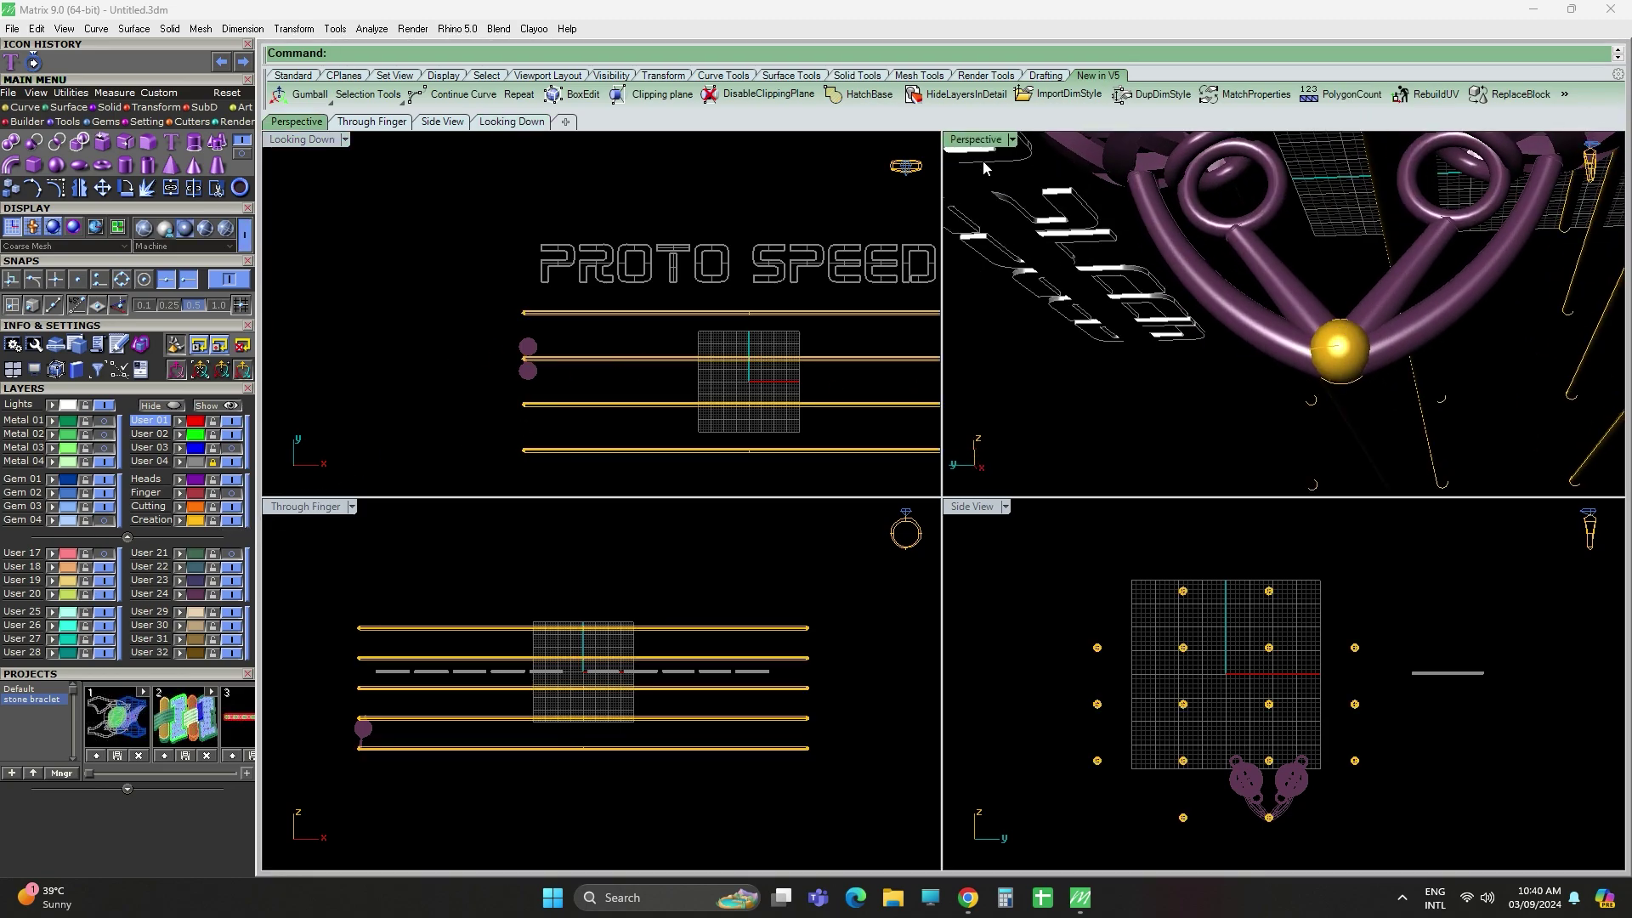
# - Inspect the pipes in maximized Perspective, then select all the pendant pieces
pyautogui.doubleClick(978, 141)
pyautogui.moveTo(1056, 308)
pyautogui.mouseDown(button='right')
pyautogui.moveTo(1097, 453)
pyautogui.moveTo(1079, 823)
pyautogui.moveTo(867, 241)
pyautogui.moveTo(790, 328)
pyautogui.moveTo(1184, 367)
pyautogui.moveTo(1079, 339)
pyautogui.moveTo(955, 398)
pyautogui.moveTo(972, 458)
pyautogui.mouseUp(button='right')
pyautogui.hotkey('ctrl', 'm')
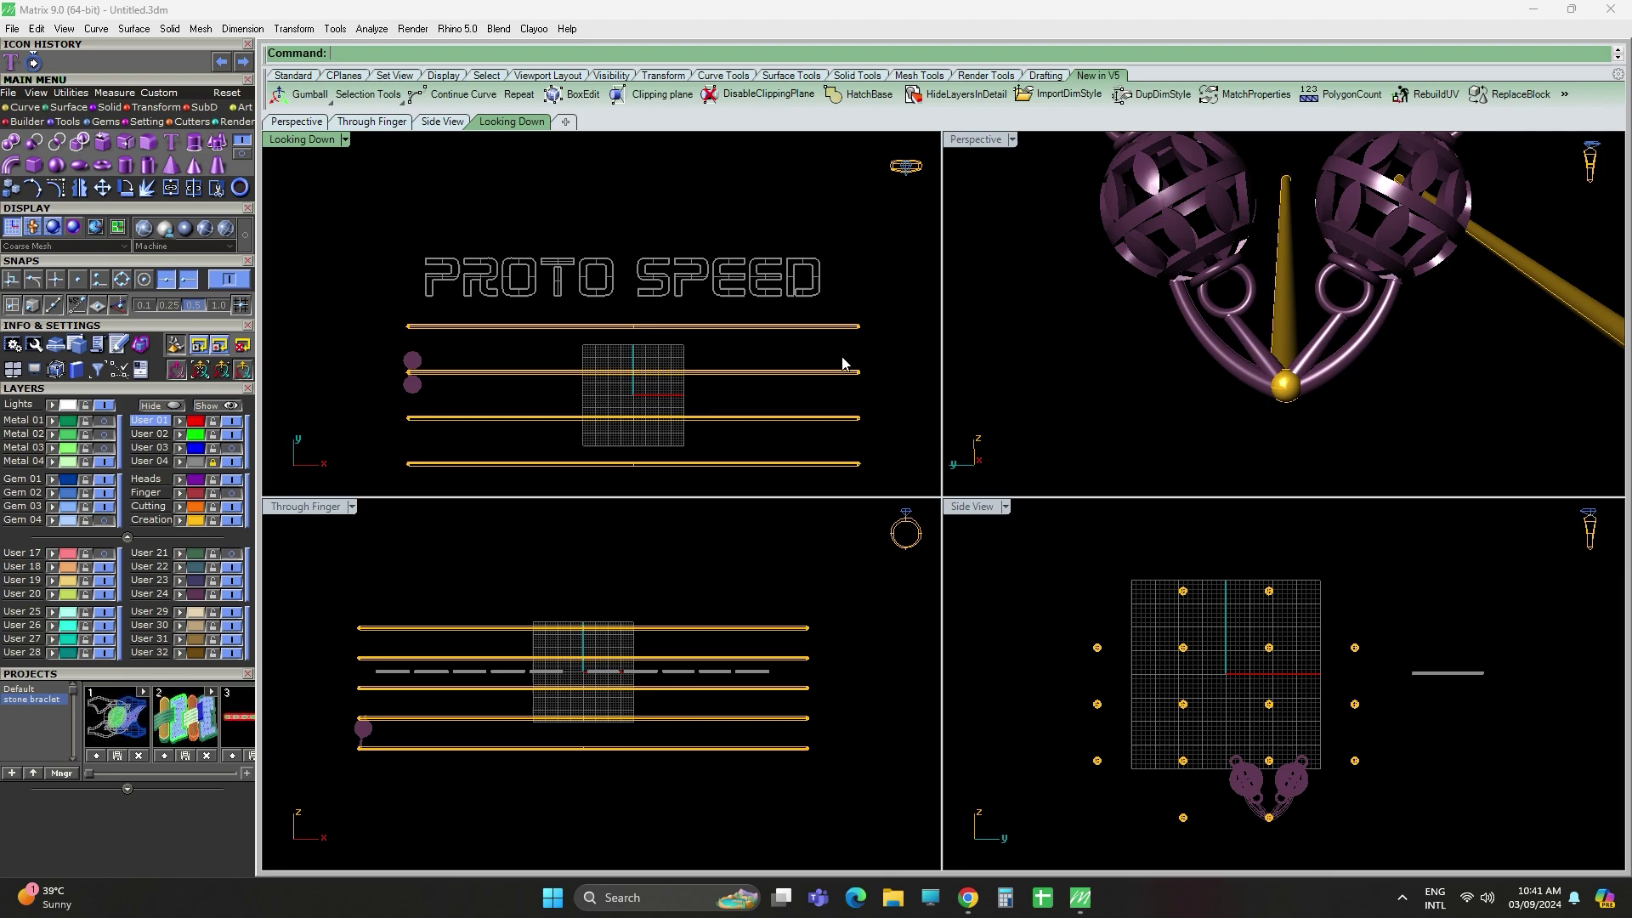
pyautogui.moveTo(1516, 245); pyautogui.dragTo(386, 359, button='right')
pyautogui.click(395, 363)
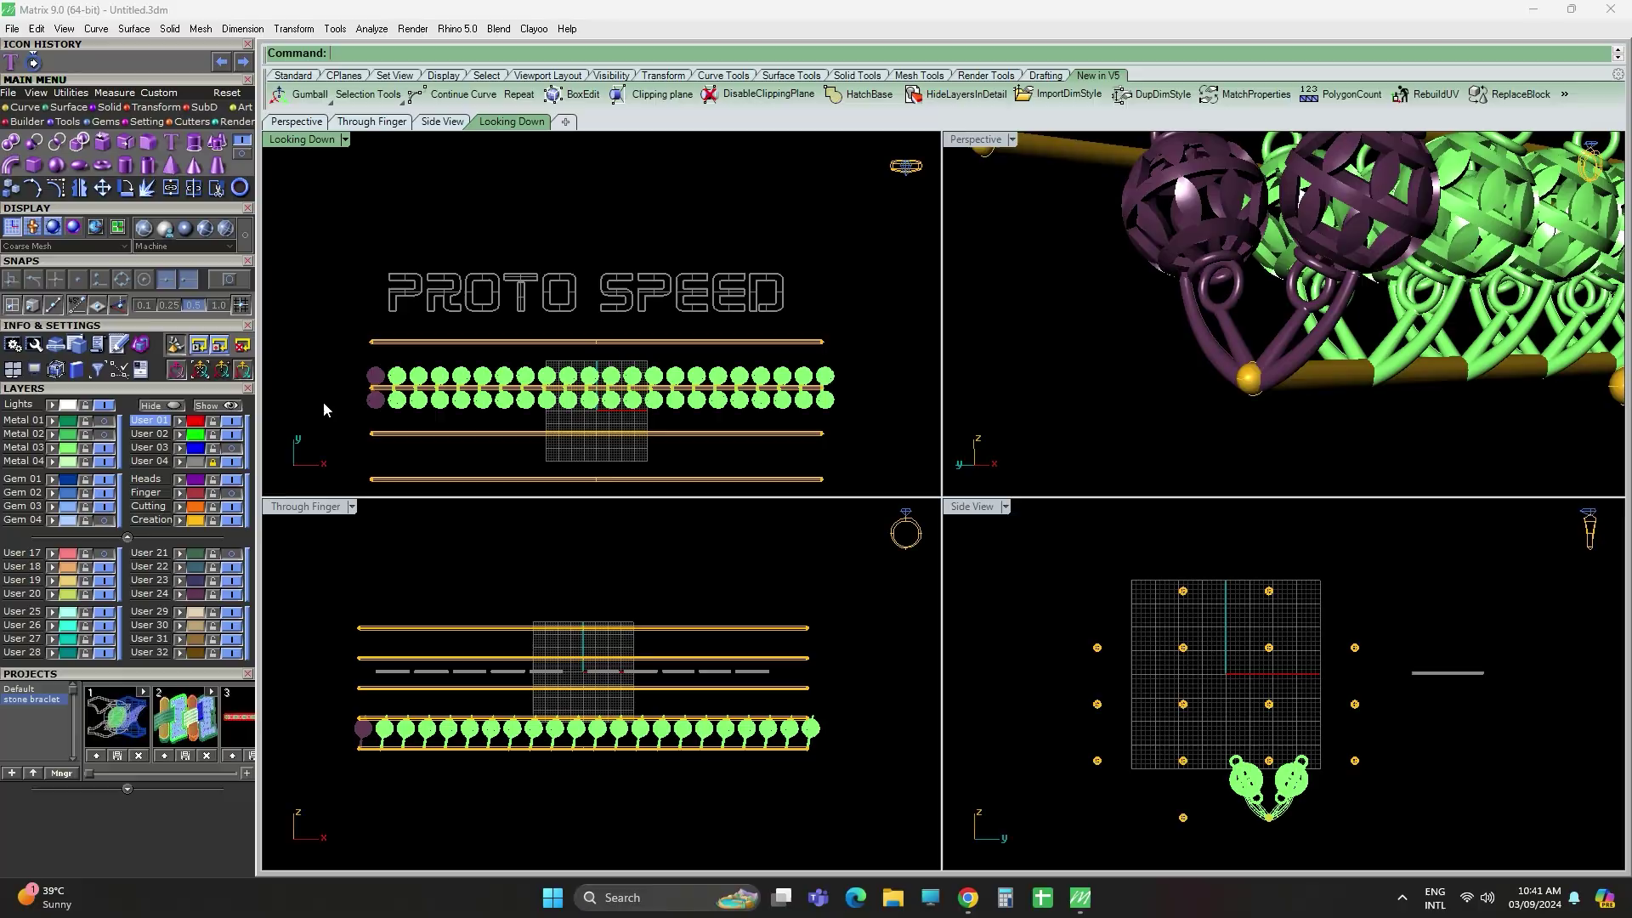
# - Array the pendant along one gold pipe and copy that row onto all other pipes
pyautogui.moveTo(1249, 320)
pyautogui.mouseDown(button='right')
pyautogui.moveTo(1352, 349)
pyautogui.moveTo(1016, 436)
pyautogui.moveTo(1216, 381)
pyautogui.moveTo(1119, 392)
pyautogui.moveTo(1081, 430)
pyautogui.moveTo(963, 359)
pyautogui.moveTo(1354, 258)
pyautogui.mouseUp(button='right')
pyautogui.scroll(5, 1355, 258)
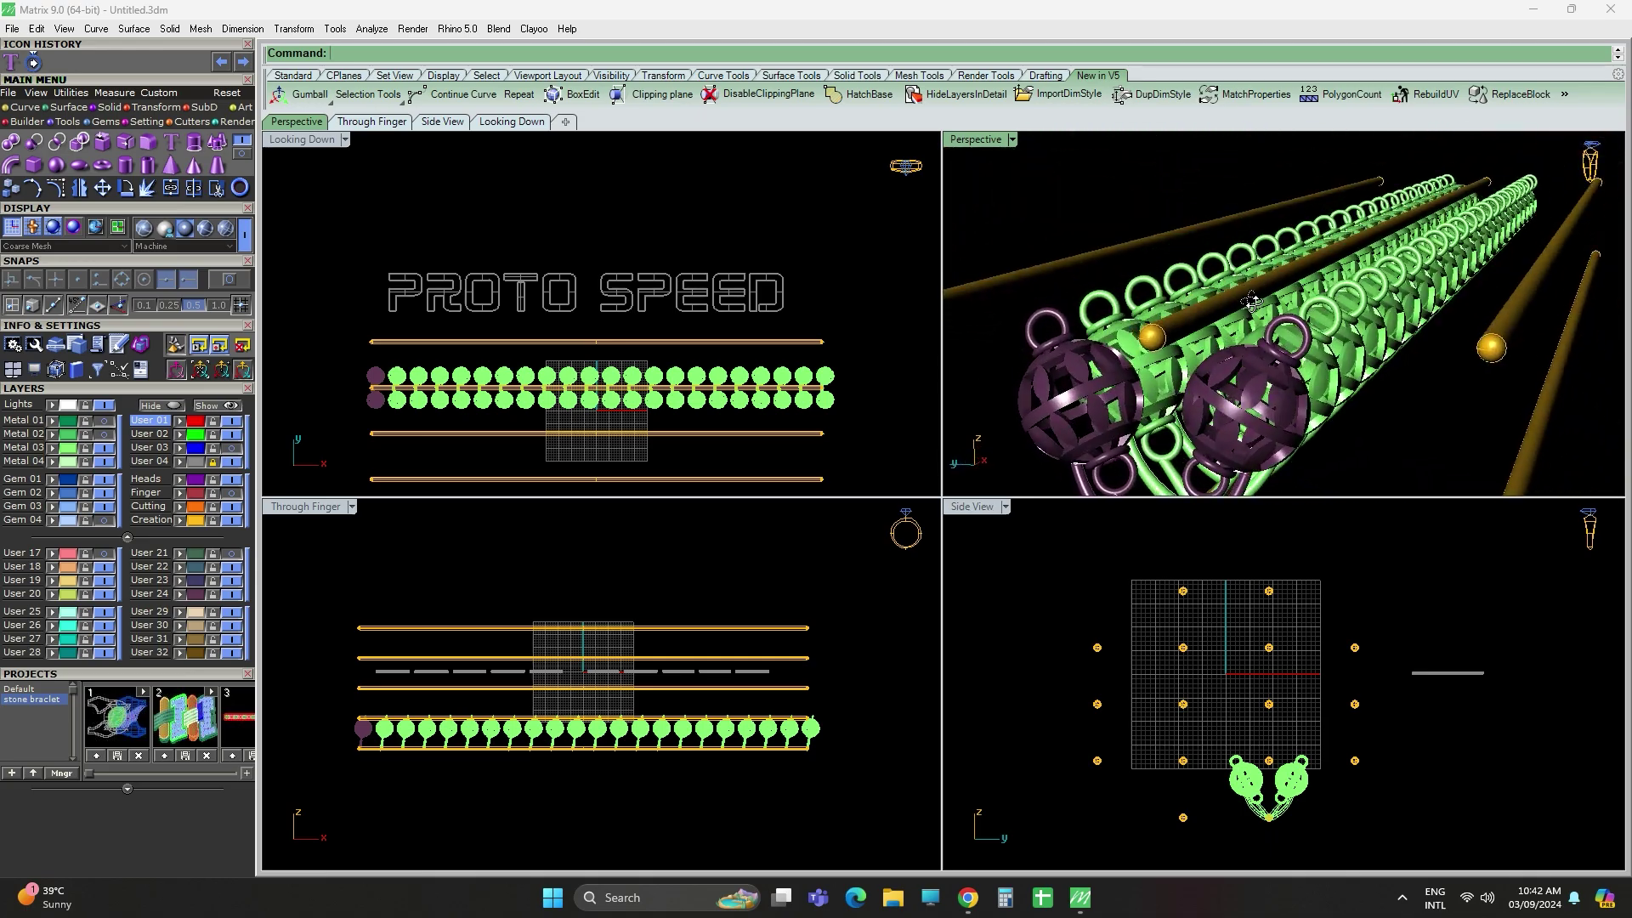
pyautogui.scroll(-5, 1354, 257)
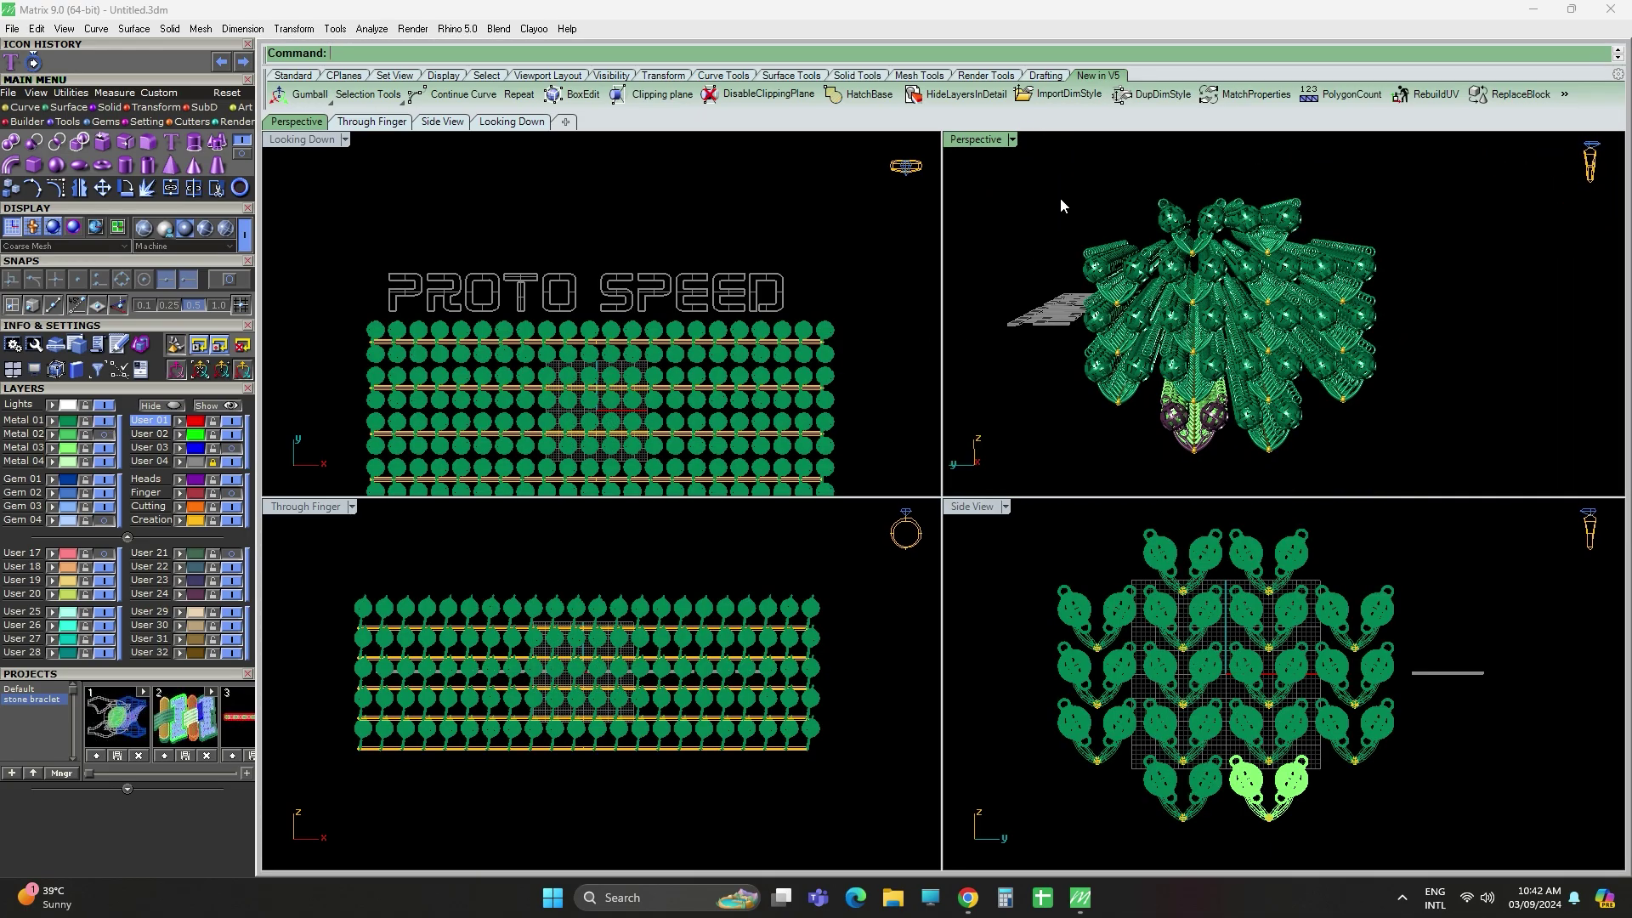
pyautogui.moveTo(1353, 257)
pyautogui.mouseDown(button='right')
pyautogui.moveTo(1116, 229)
pyautogui.moveTo(1081, 246)
pyautogui.moveTo(1097, 268)
pyautogui.moveTo(1135, 259)
pyautogui.moveTo(1174, 328)
pyautogui.moveTo(986, 340)
pyautogui.moveTo(1019, 325)
pyautogui.moveTo(1057, 320)
pyautogui.moveTo(979, 370)
pyautogui.moveTo(704, 344)
pyautogui.moveTo(740, 351)
pyautogui.moveTo(776, 328)
pyautogui.moveTo(1216, 371)
pyautogui.moveTo(775, 446)
pyautogui.moveTo(779, 431)
pyautogui.mouseUp(button='right')
pyautogui.doubleClick(975, 141)
pyautogui.scroll(2, 985, 339)
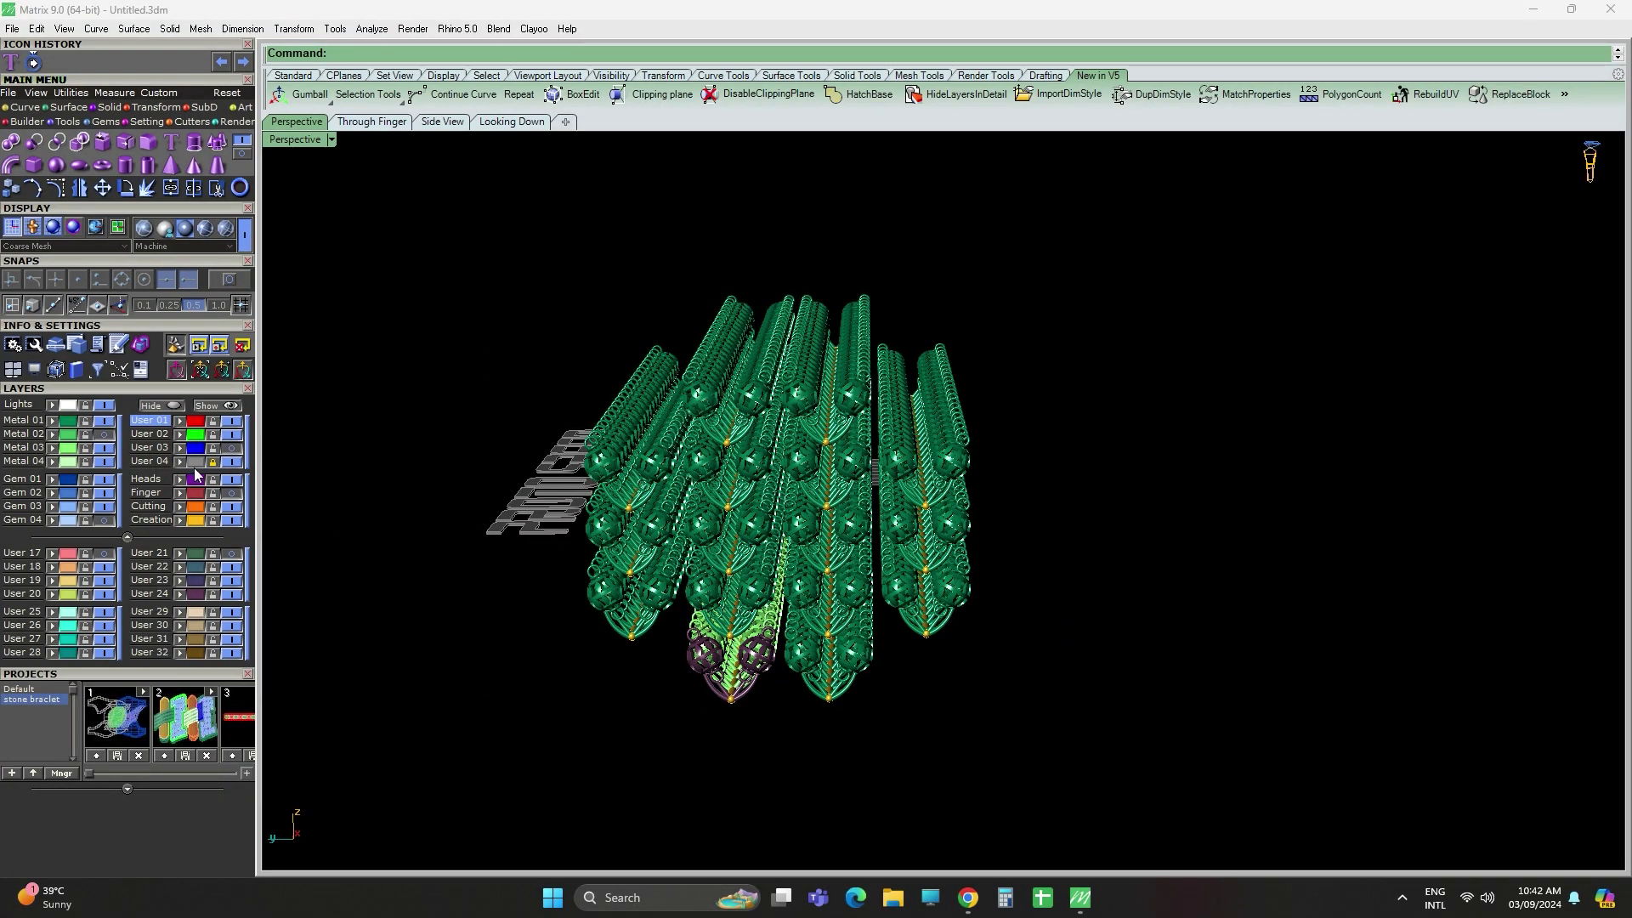
# - Inspect the pendant rows in the front, side and Perspective views
pyautogui.doubleClick(295, 139)
pyautogui.click(692, 625)
pyautogui.click(1257, 667)
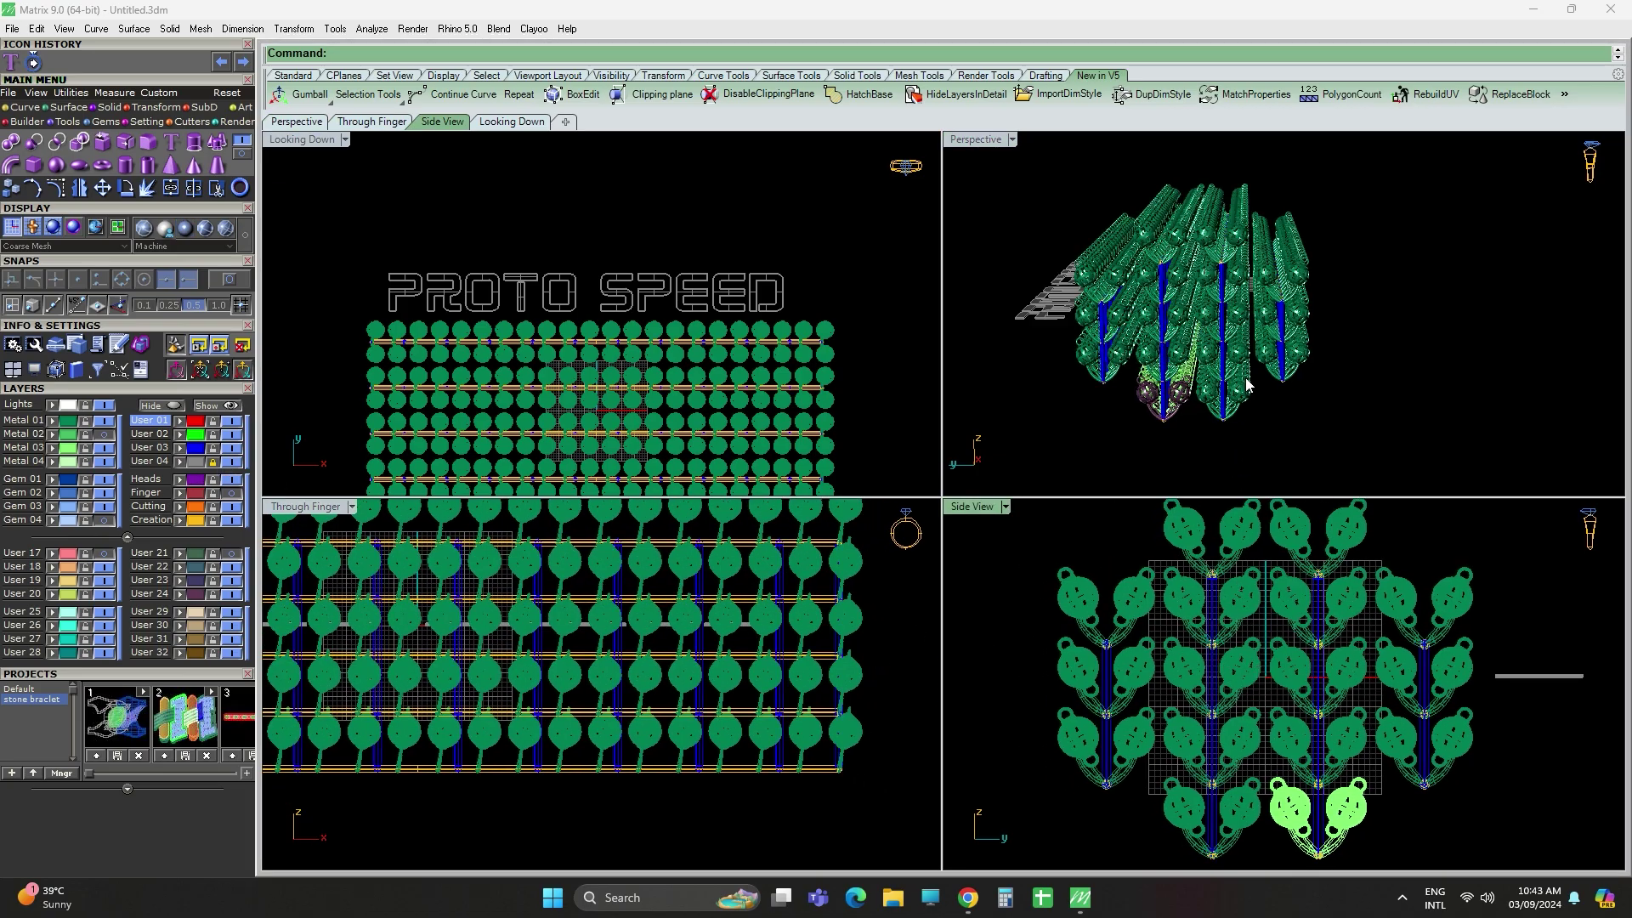
pyautogui.scroll(5, 1247, 386)
pyautogui.moveTo(1246, 385)
pyautogui.mouseDown(button='right')
pyautogui.moveTo(1203, 335)
pyautogui.moveTo(897, 358)
pyautogui.mouseUp(button='right')
# - Hide the Metal 01 layer to inspect the pipe grid, then show it again
pyautogui.hotkey('ctrl', 'm')
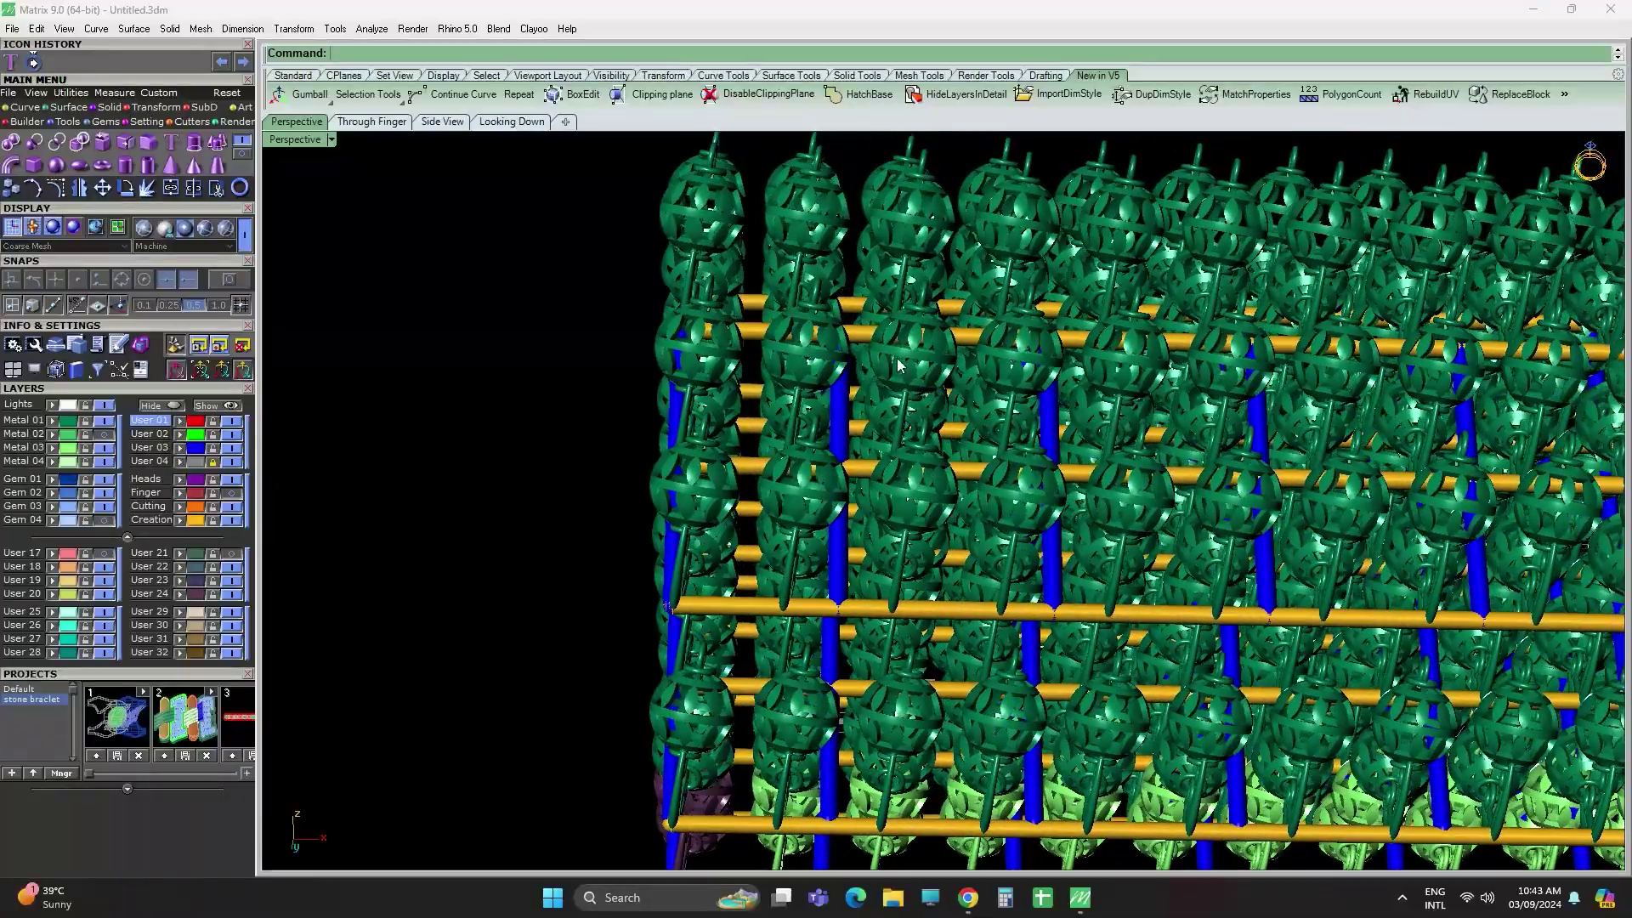
pyautogui.click(102, 419)
pyautogui.moveTo(487, 347)
pyautogui.mouseDown(button='right')
pyautogui.moveTo(1203, 430)
pyautogui.moveTo(1056, 445)
pyautogui.moveTo(1093, 463)
pyautogui.mouseUp(button='right')
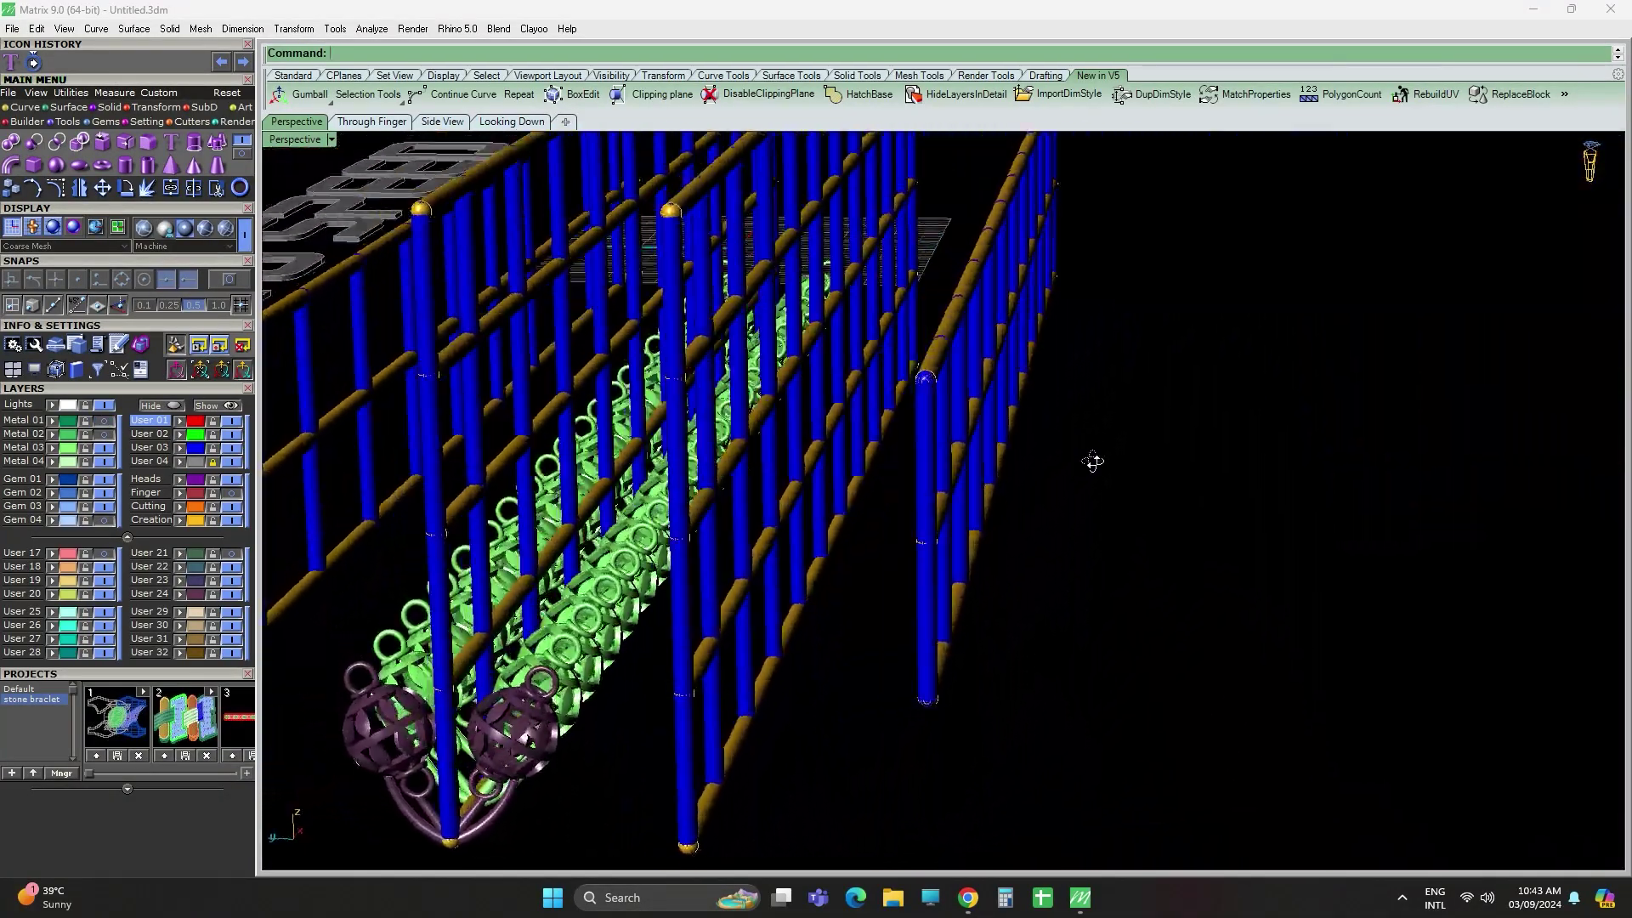
pyautogui.click(101, 421)
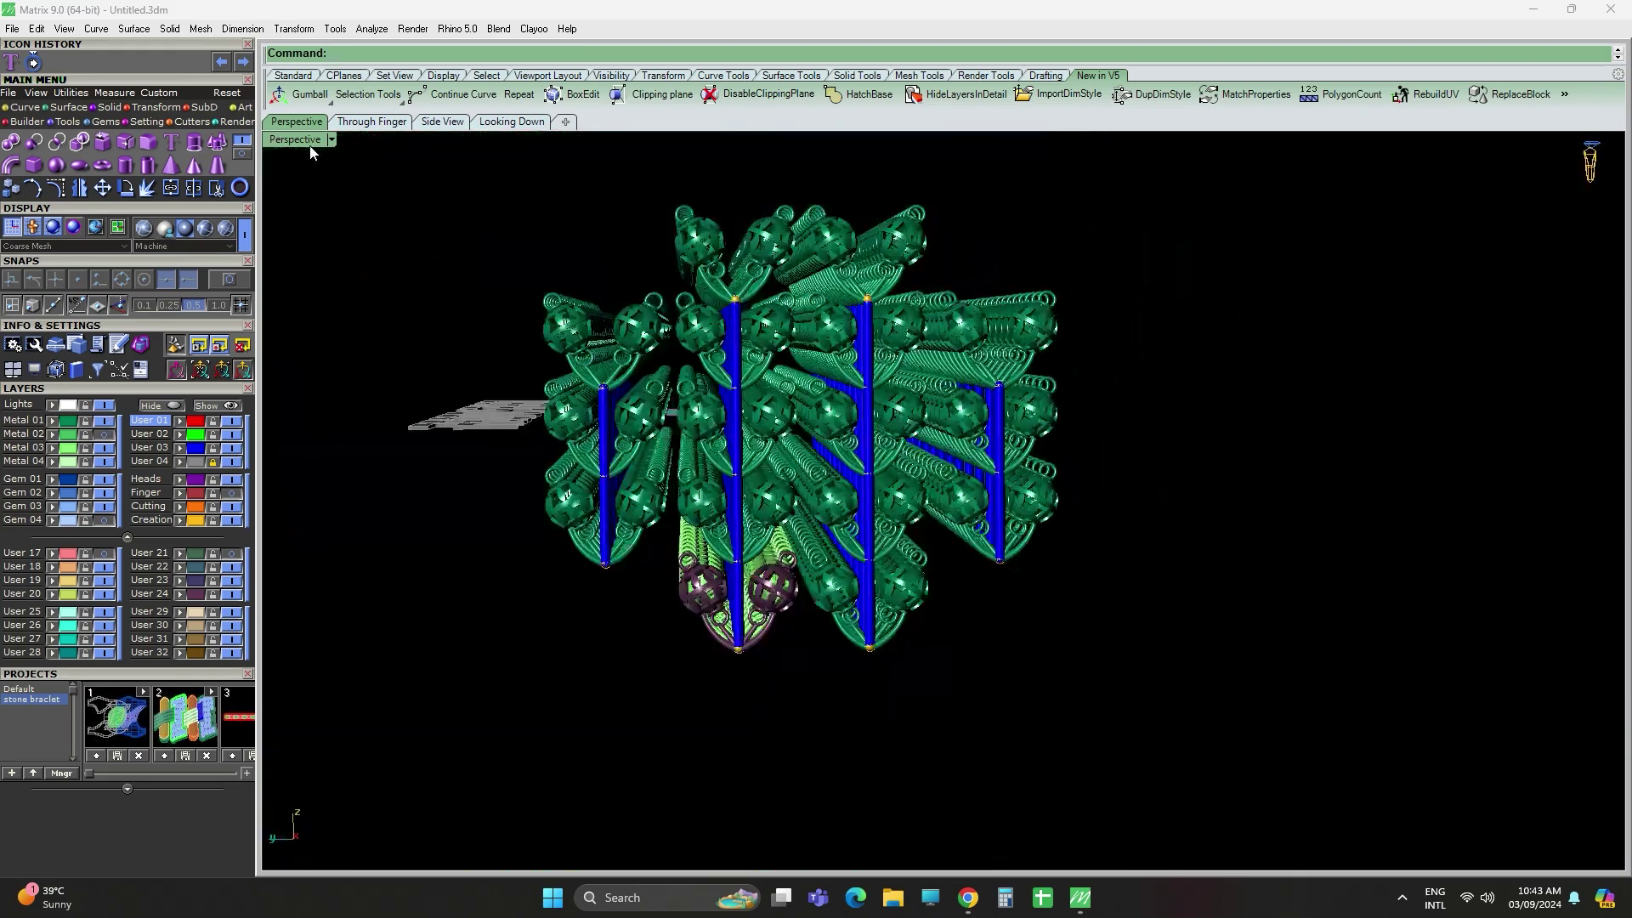
pyautogui.doubleClick(296, 139)
pyautogui.scroll(2, 1405, 726)
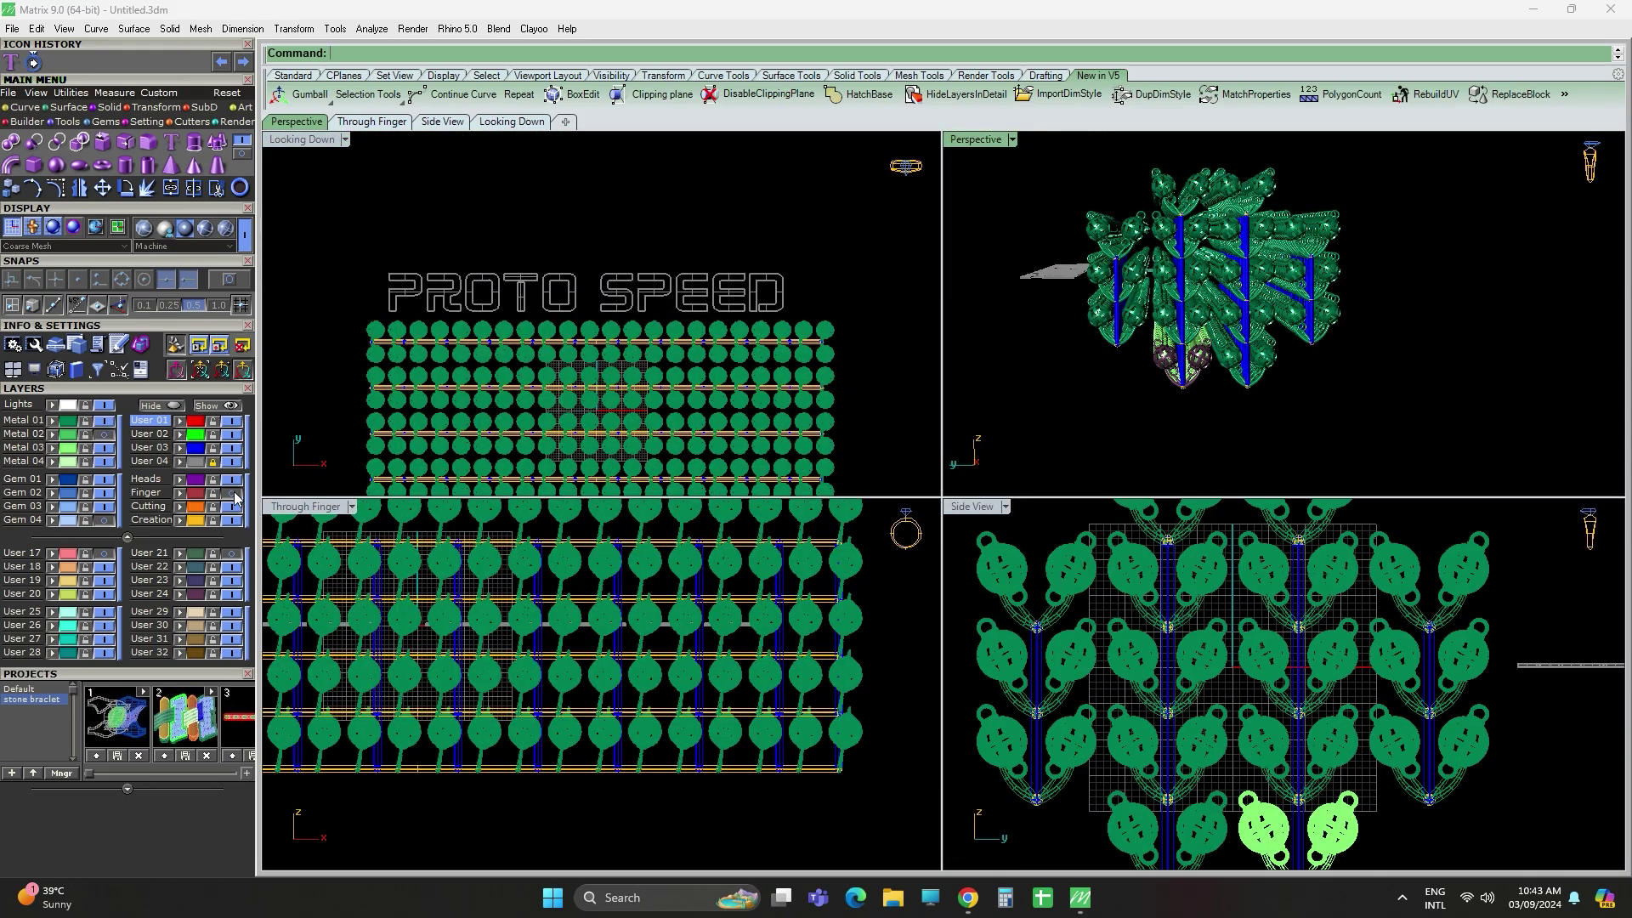
# - With Metal 01 hidden, select a yellow rod in the maximized Perspective view
pyautogui.doubleClick(976, 139)
pyautogui.scroll(3, 338, 498)
pyautogui.scroll(1, 337, 497)
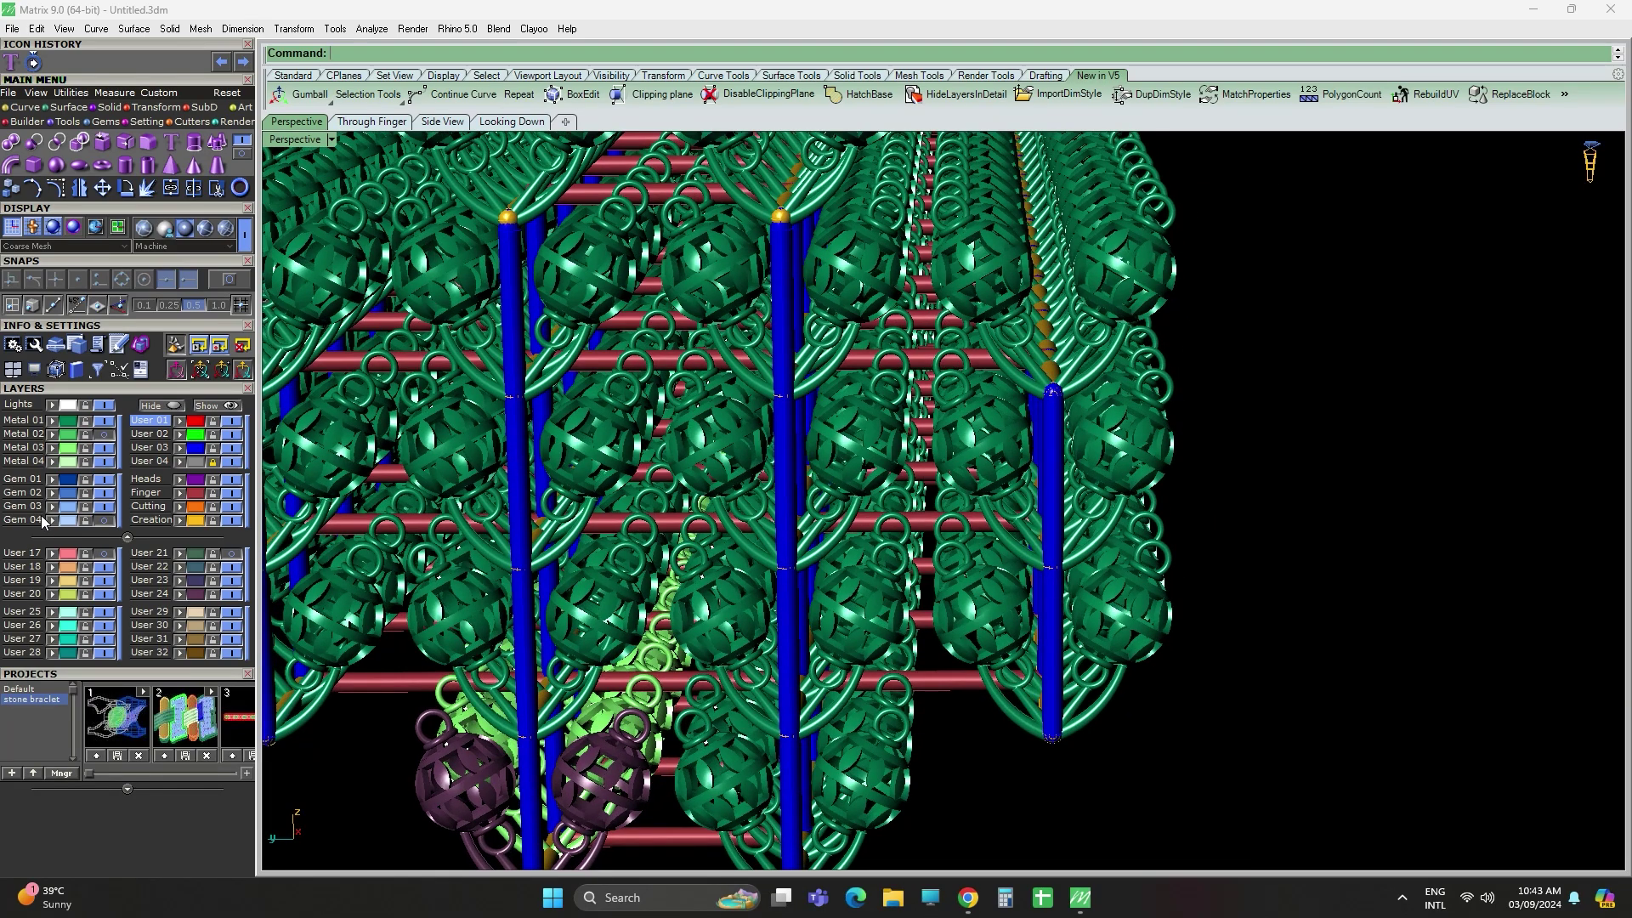
pyautogui.click(101, 425)
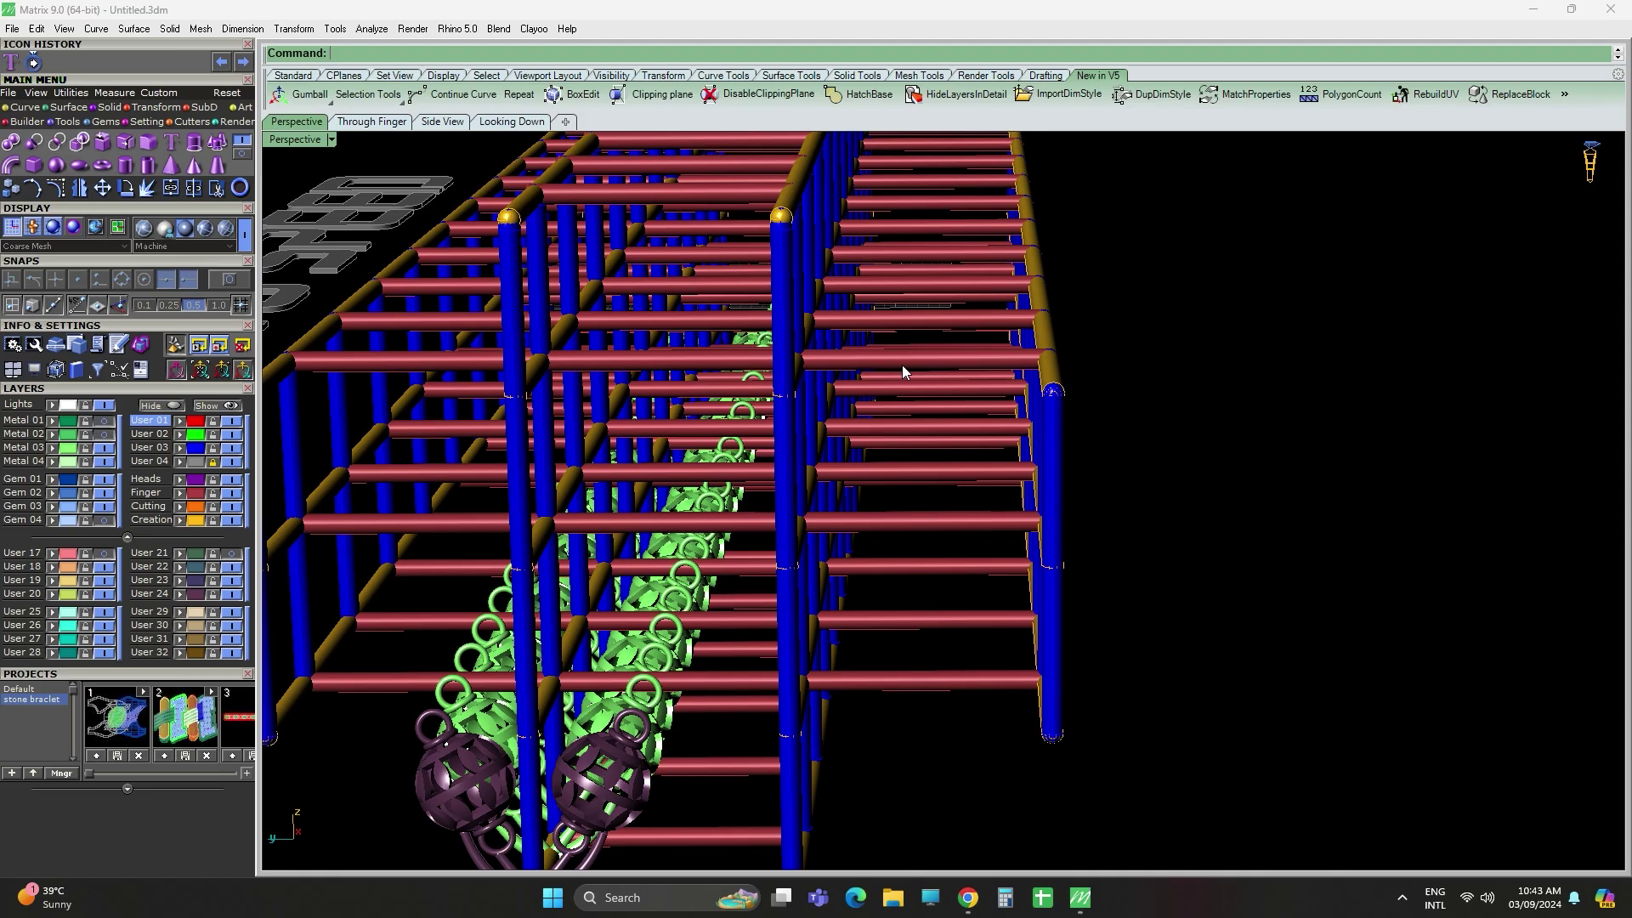
pyautogui.moveTo(902, 370)
pyautogui.mouseDown(button='right')
pyautogui.moveTo(910, 269)
pyautogui.moveTo(977, 328)
pyautogui.moveTo(1080, 374)
pyautogui.mouseUp(button='right')
pyautogui.scroll(2, 1080, 374)
pyautogui.click(1081, 373)
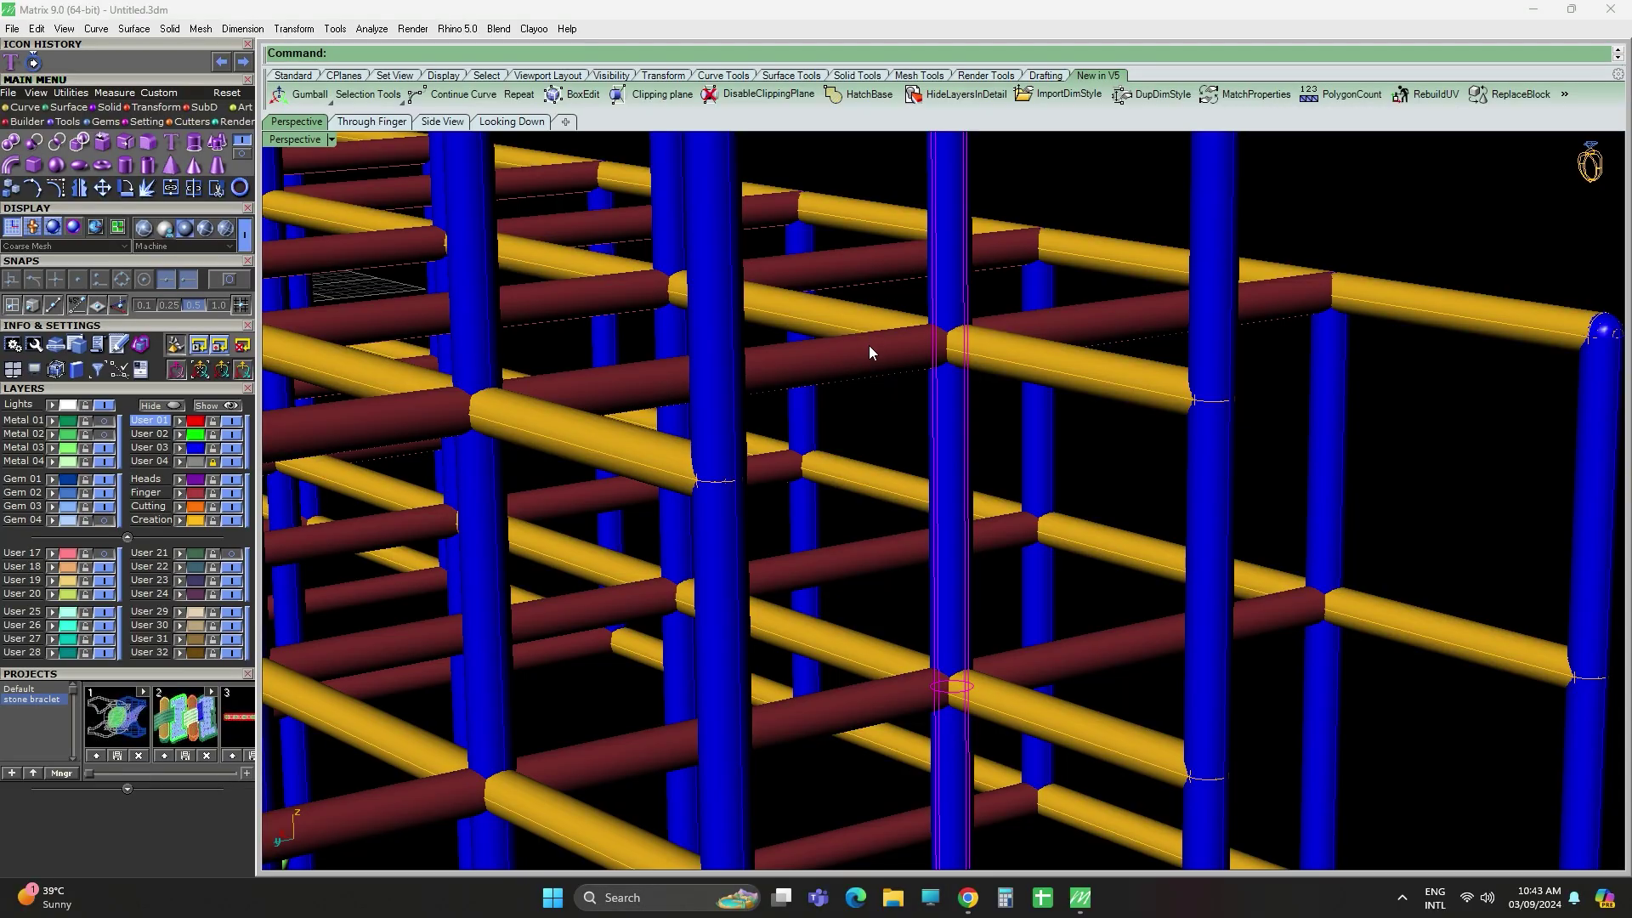
pyautogui.scroll(-5, 1007, 342)
pyautogui.moveTo(1007, 343)
pyautogui.mouseDown(button='right')
pyautogui.moveTo(1093, 364)
pyautogui.moveTo(922, 318)
pyautogui.moveTo(964, 365)
pyautogui.moveTo(990, 316)
pyautogui.mouseUp(button='right')
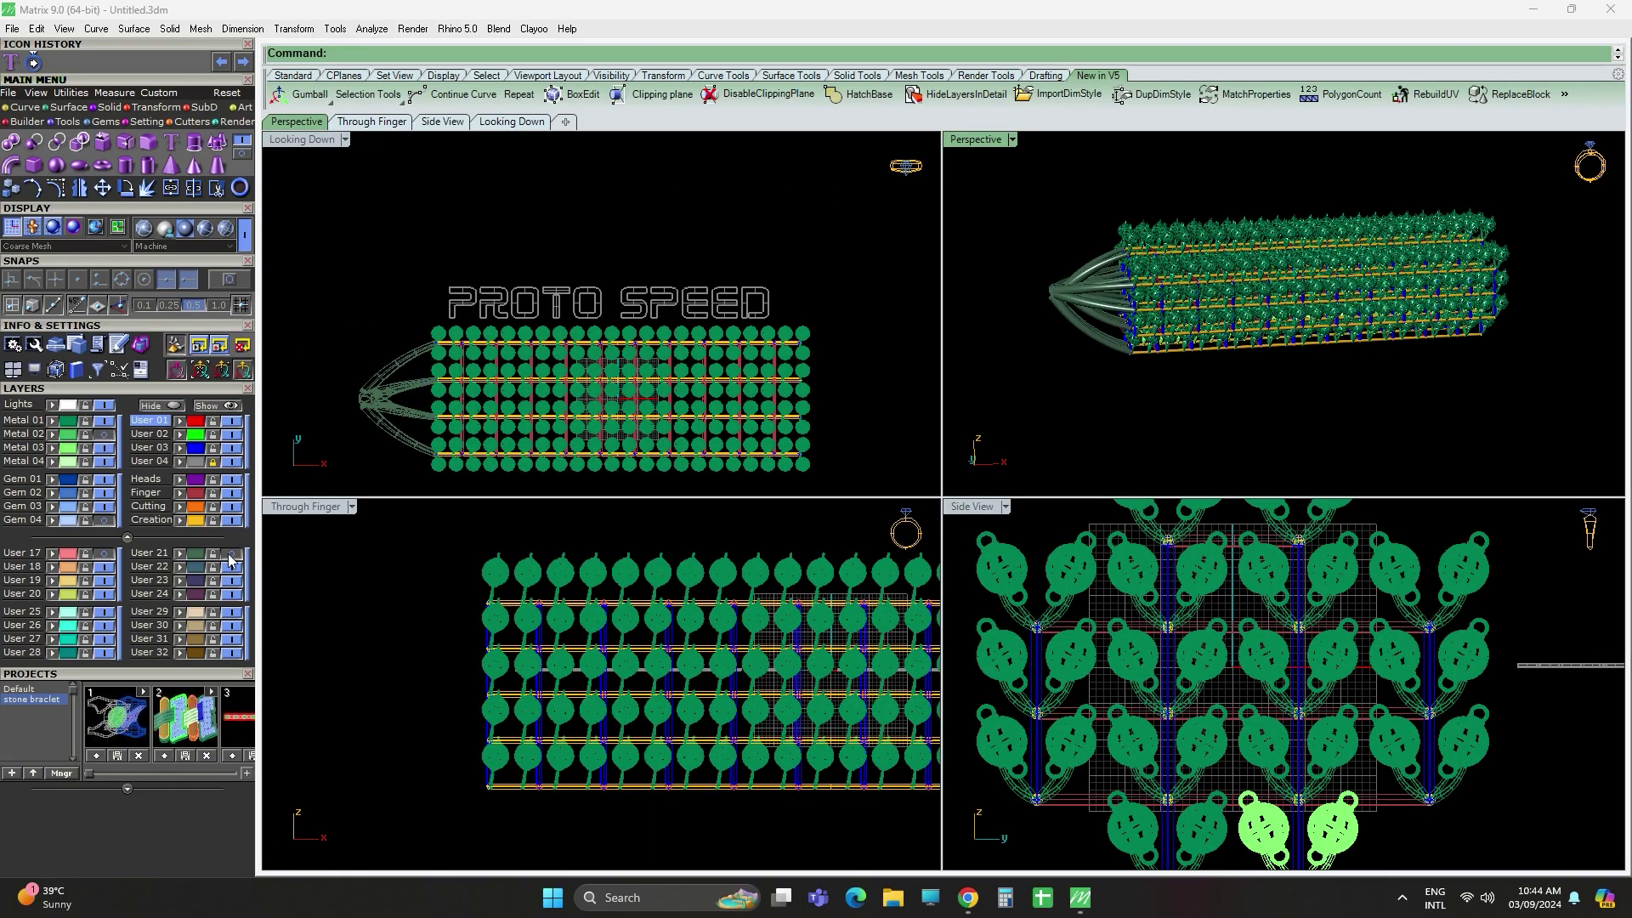
# - Orbit the tree from close-up, oblique and underside angles to check sprues and base
pyautogui.doubleClick(979, 140)
pyautogui.moveTo(988, 383)
pyautogui.mouseDown(button='right')
pyautogui.moveTo(786, 450)
pyautogui.moveTo(878, 449)
pyautogui.moveTo(894, 434)
pyautogui.moveTo(730, 485)
pyautogui.mouseUp(button='right')
pyautogui.scroll(3, 894, 434)
pyautogui.scroll(-3, 894, 434)
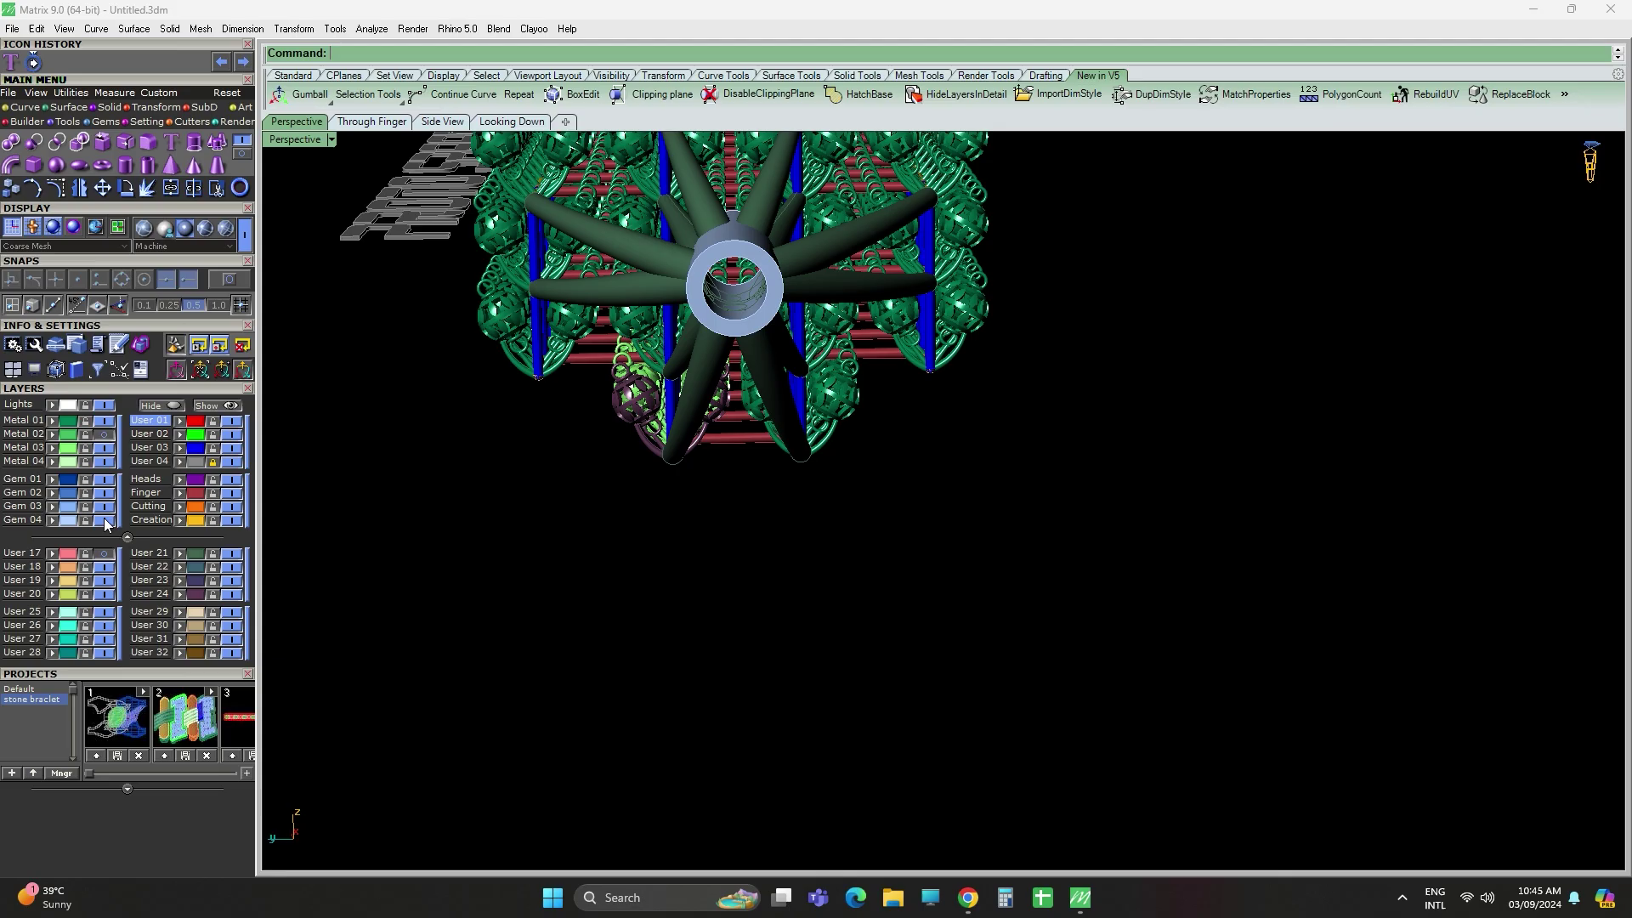
pyautogui.moveTo(756, 318)
pyautogui.mouseDown(button='right')
pyautogui.moveTo(935, 441)
pyautogui.moveTo(836, 296)
pyautogui.moveTo(601, 499)
pyautogui.moveTo(873, 370)
pyautogui.moveTo(890, 250)
pyautogui.mouseUp(button='right')
pyautogui.scroll(-3, 602, 498)
pyautogui.hotkey('ctrl', 'm')
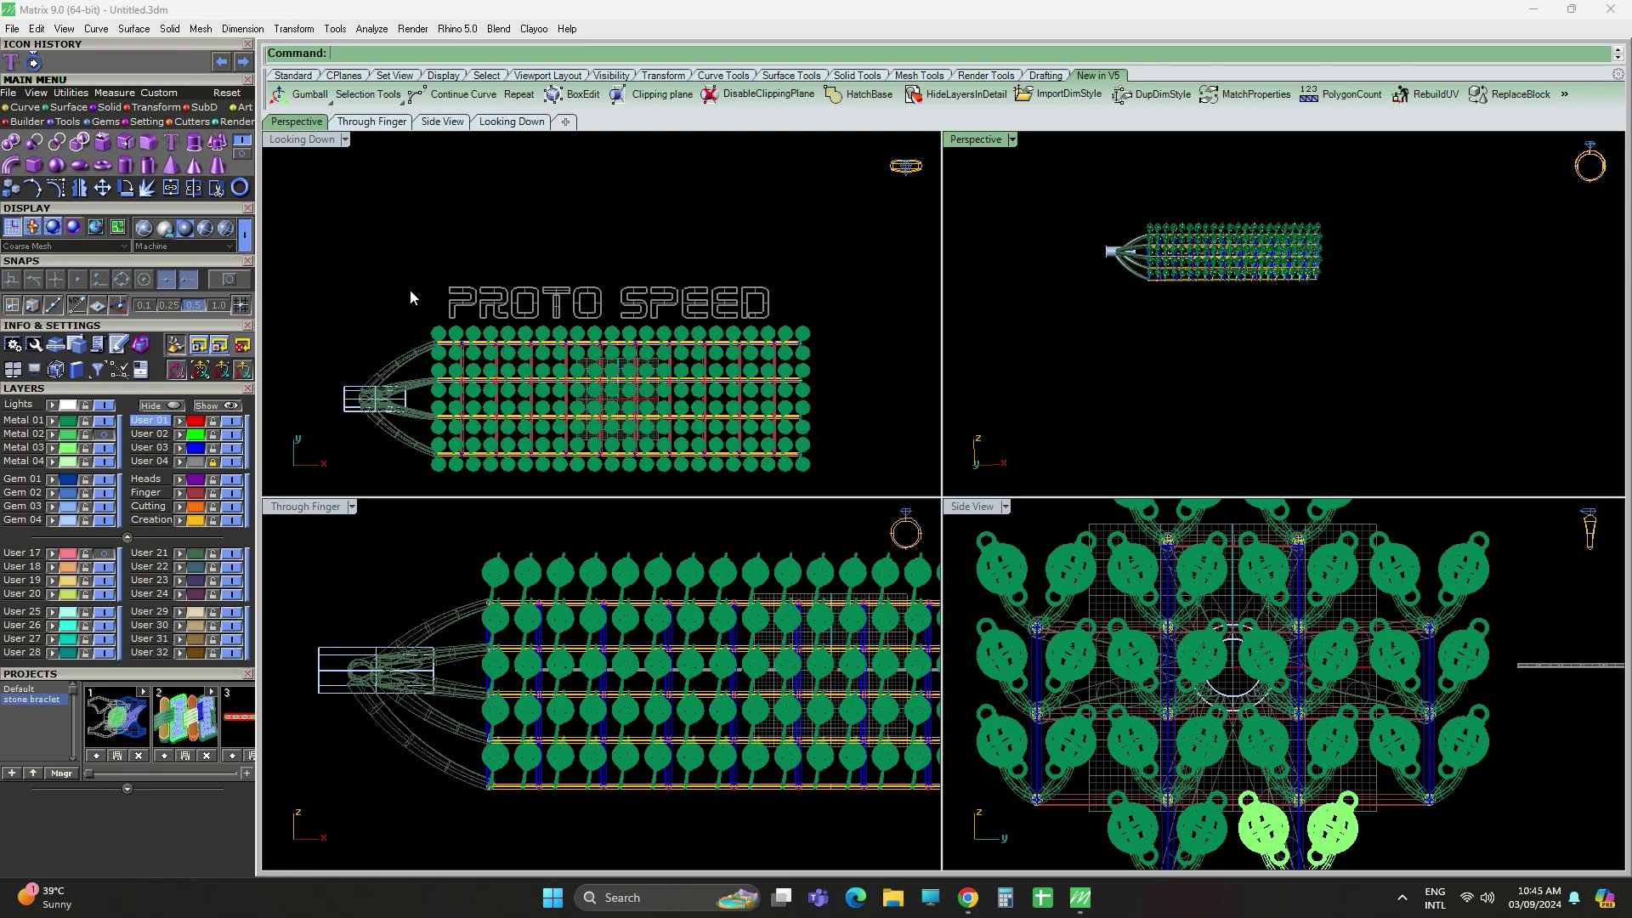
pyautogui.scroll(2, 609, 655)
pyautogui.scroll(-5, 607, 654)
pyautogui.scroll(-1, 754, 642)
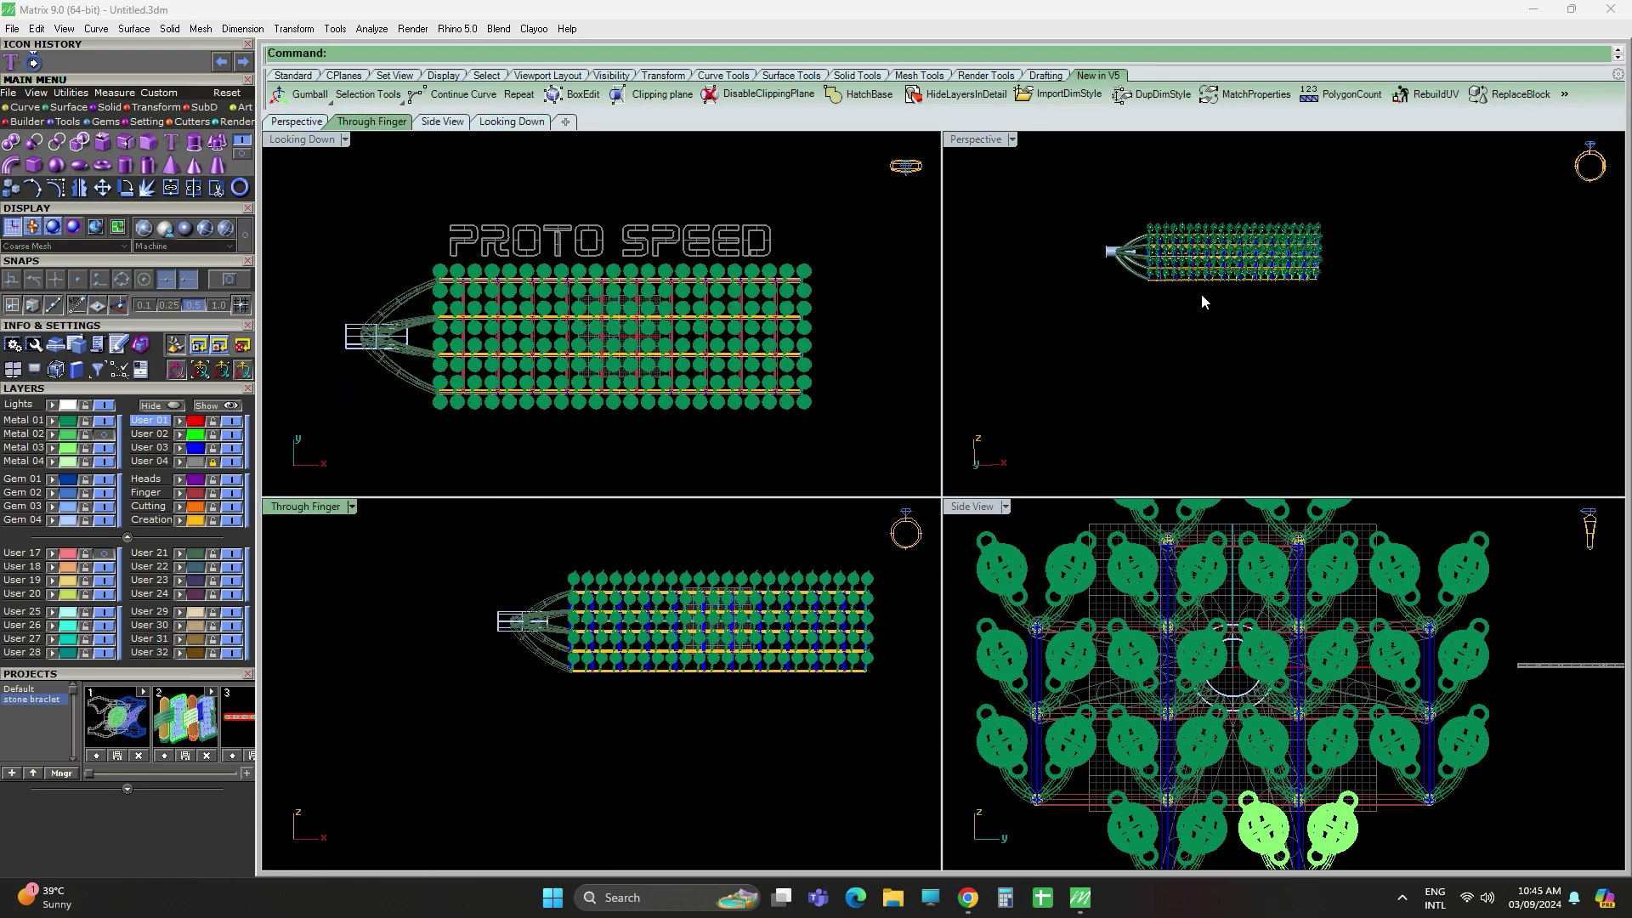
pyautogui.moveTo(1239, 292); pyautogui.dragTo(1348, 351, button='right')
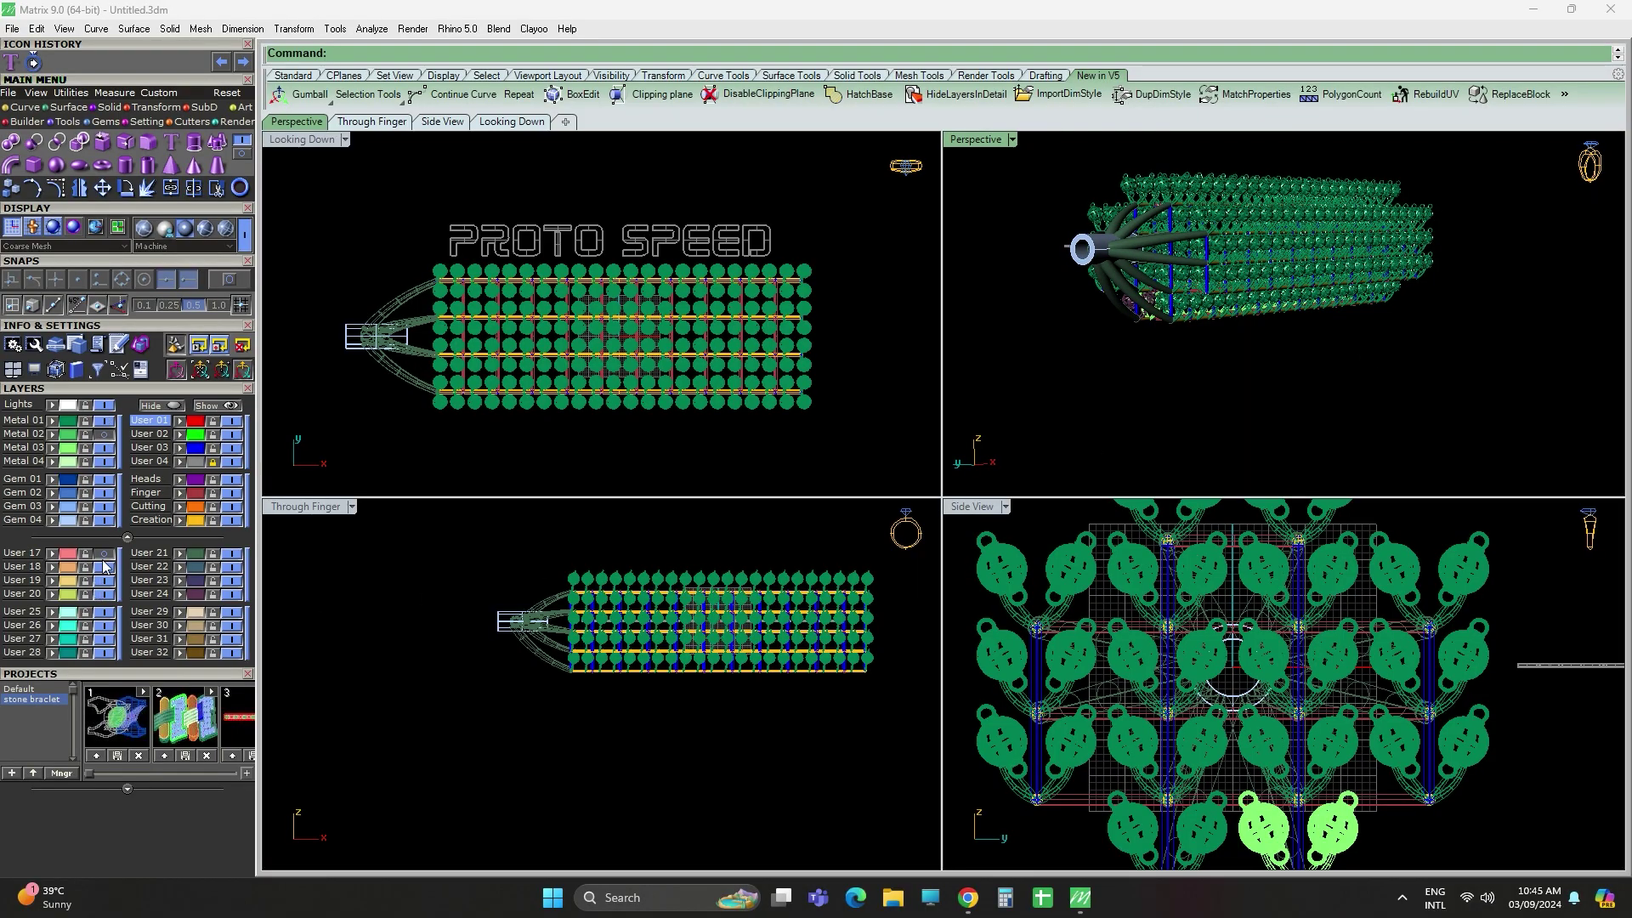
pyautogui.moveTo(1208, 349)
pyautogui.mouseDown(button='right')
pyautogui.moveTo(1004, 167)
pyautogui.moveTo(1144, 376)
pyautogui.moveTo(988, 435)
pyautogui.moveTo(739, 488)
pyautogui.mouseUp(button='right')
pyautogui.doubleClick(994, 145)
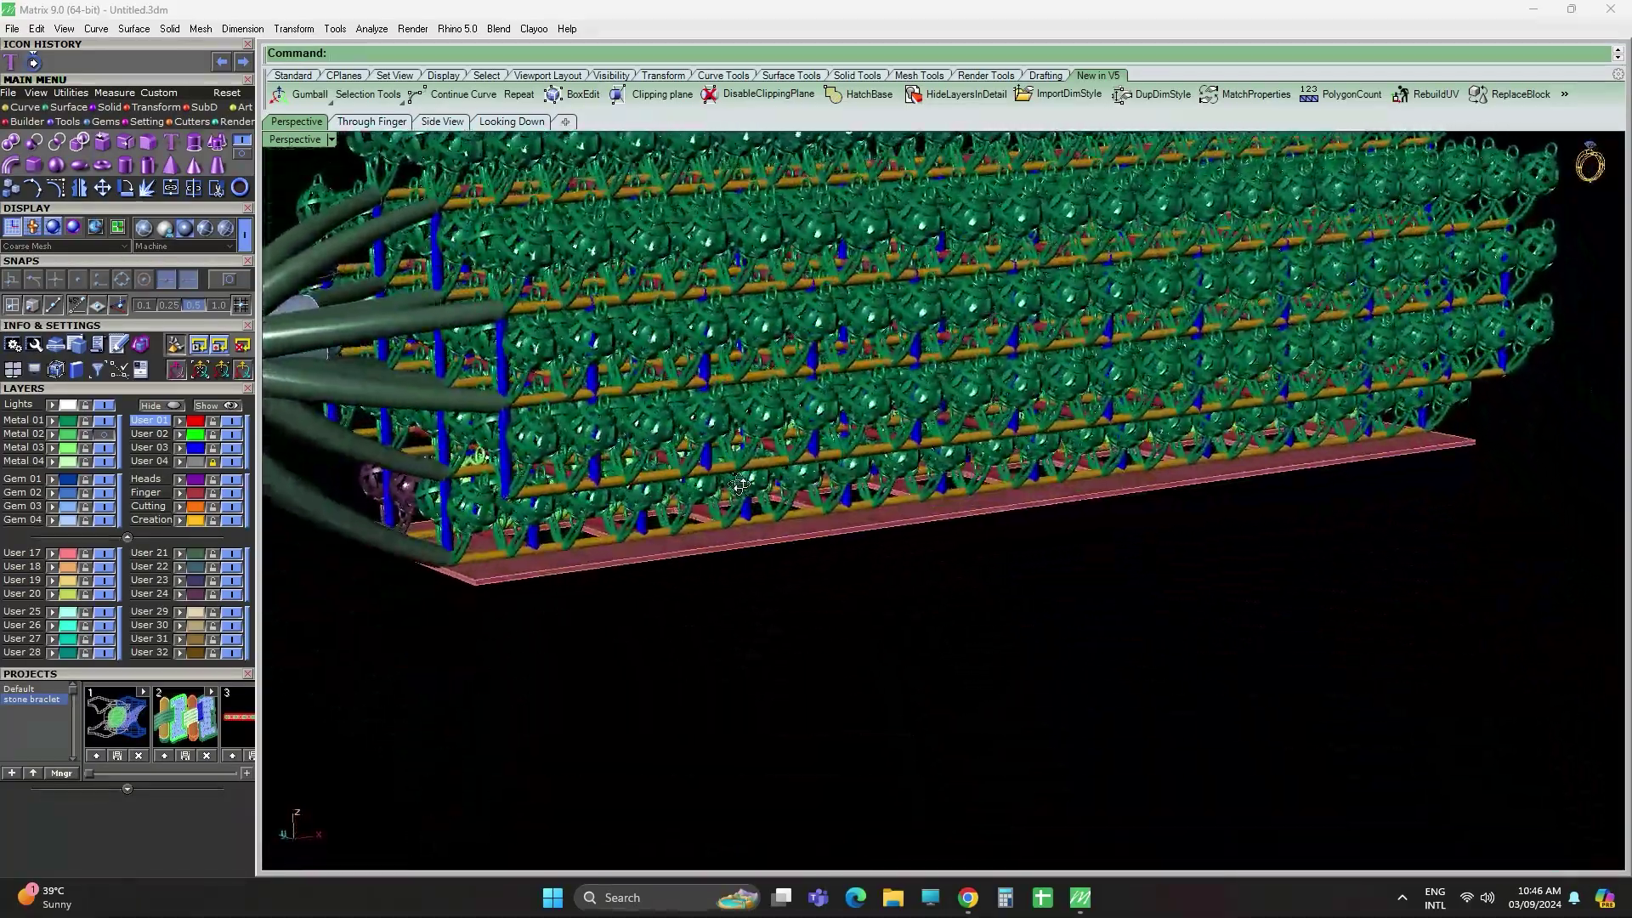
pyautogui.scroll(-5, 739, 484)
pyautogui.doubleClick(296, 138)
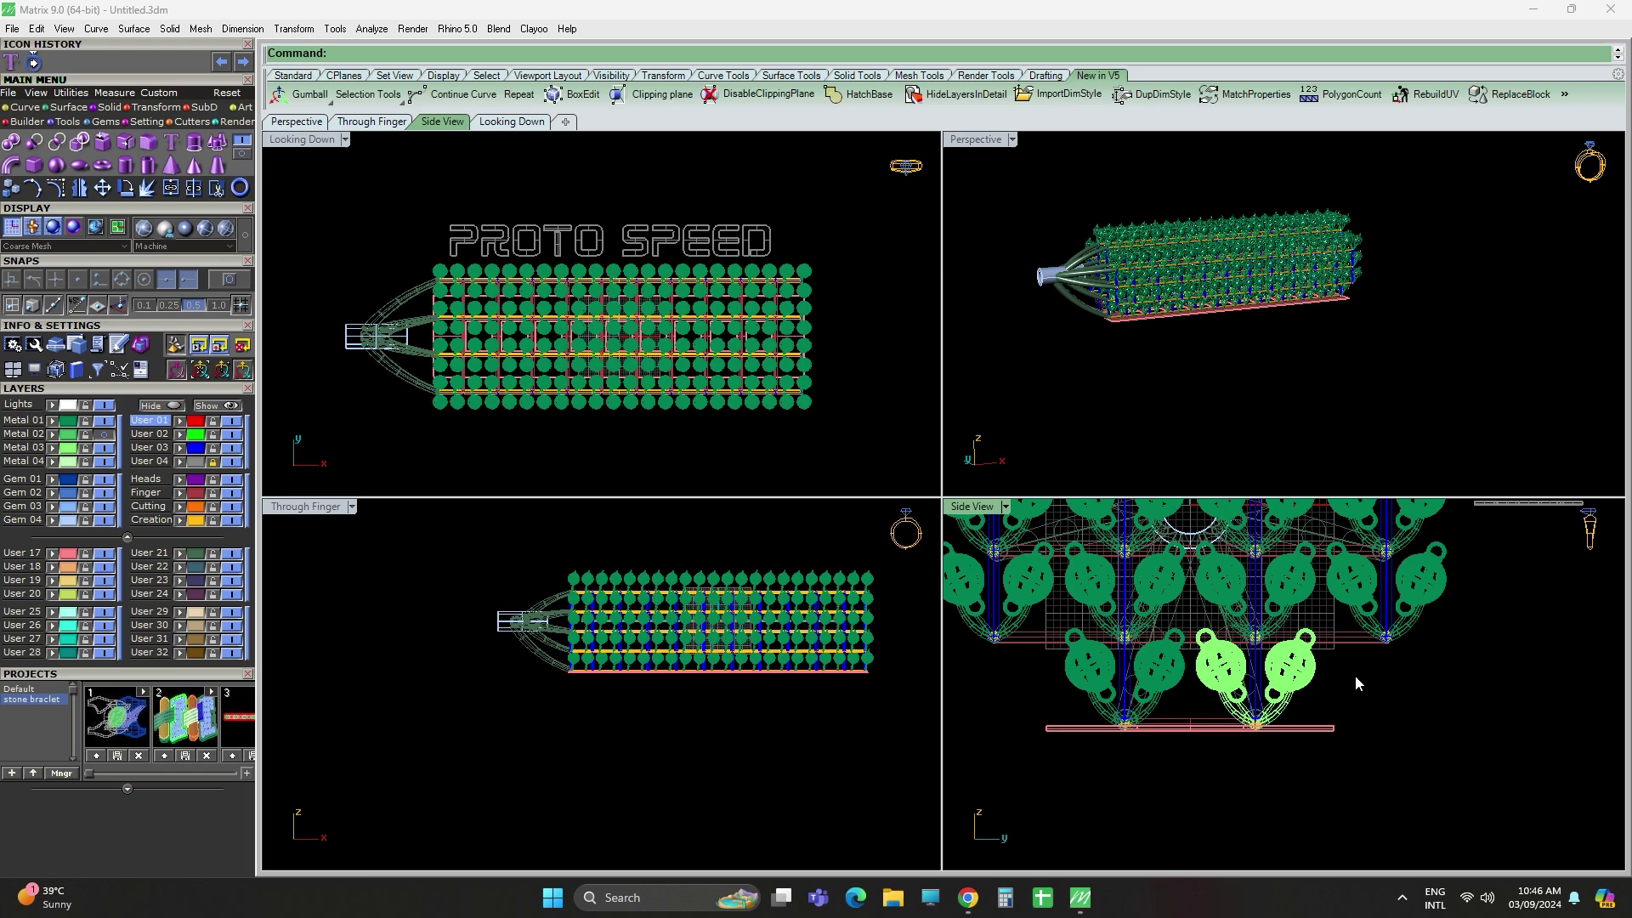
pyautogui.moveTo(1355, 683); pyautogui.dragTo(1461, 728, button='right')
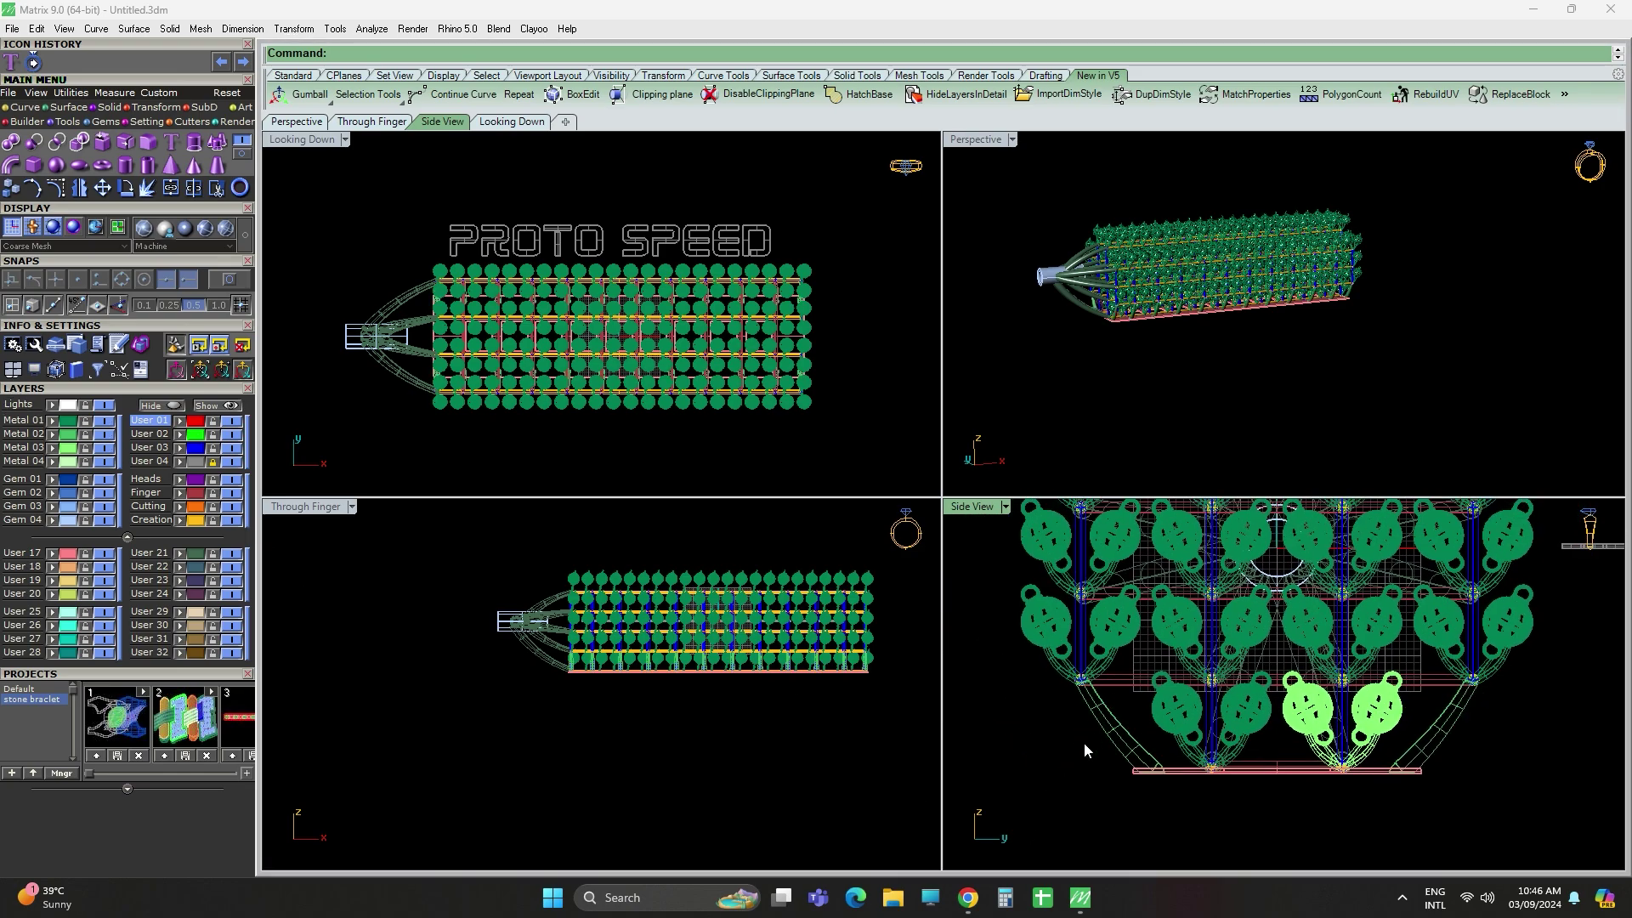
pyautogui.click(1012, 243)
pyautogui.hotkey('ctrl', 'm')
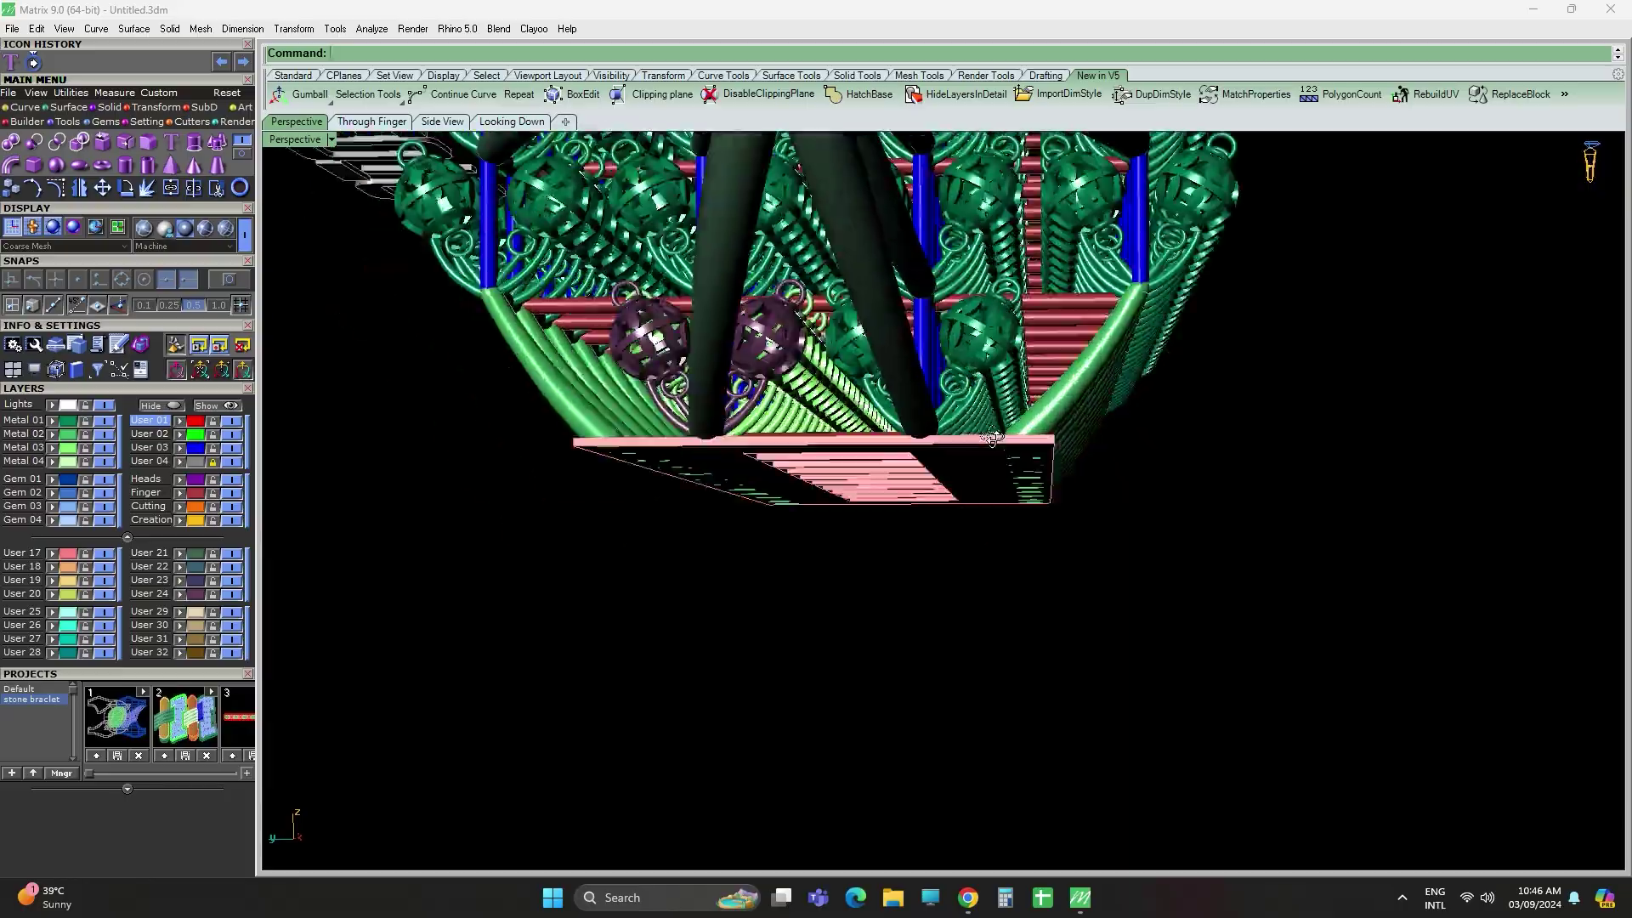
pyautogui.scroll(2, 994, 437)
pyautogui.scroll(2, 1304, 357)
pyautogui.scroll(2, 1296, 357)
pyautogui.scroll(2, 1315, 364)
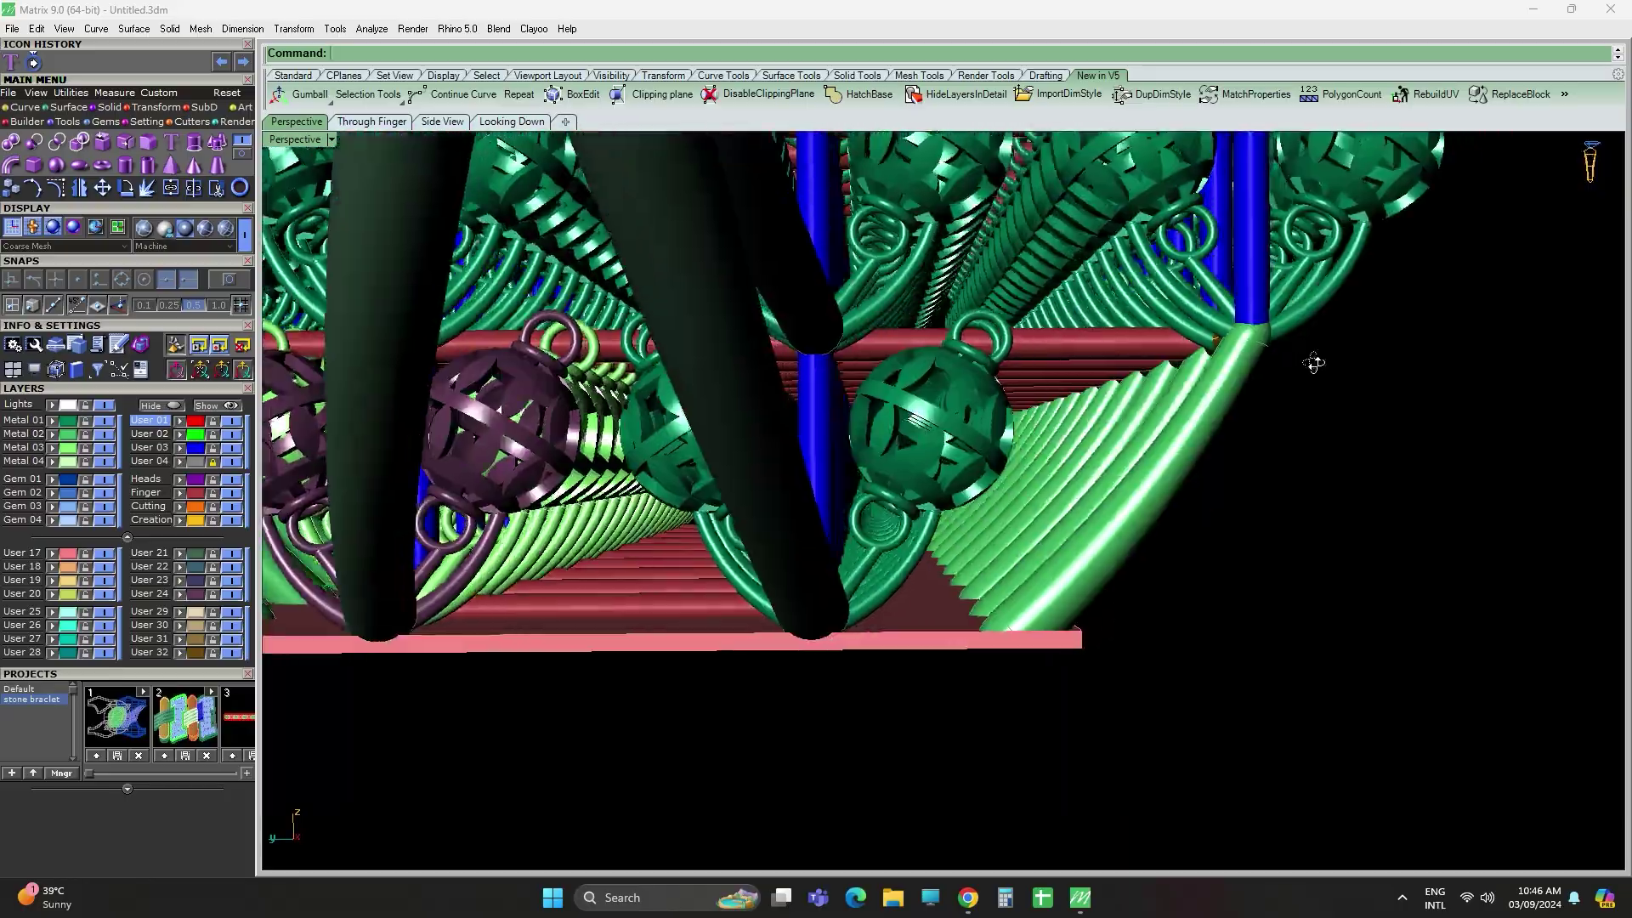
pyautogui.moveTo(1315, 364); pyautogui.dragTo(832, 382, button='right')
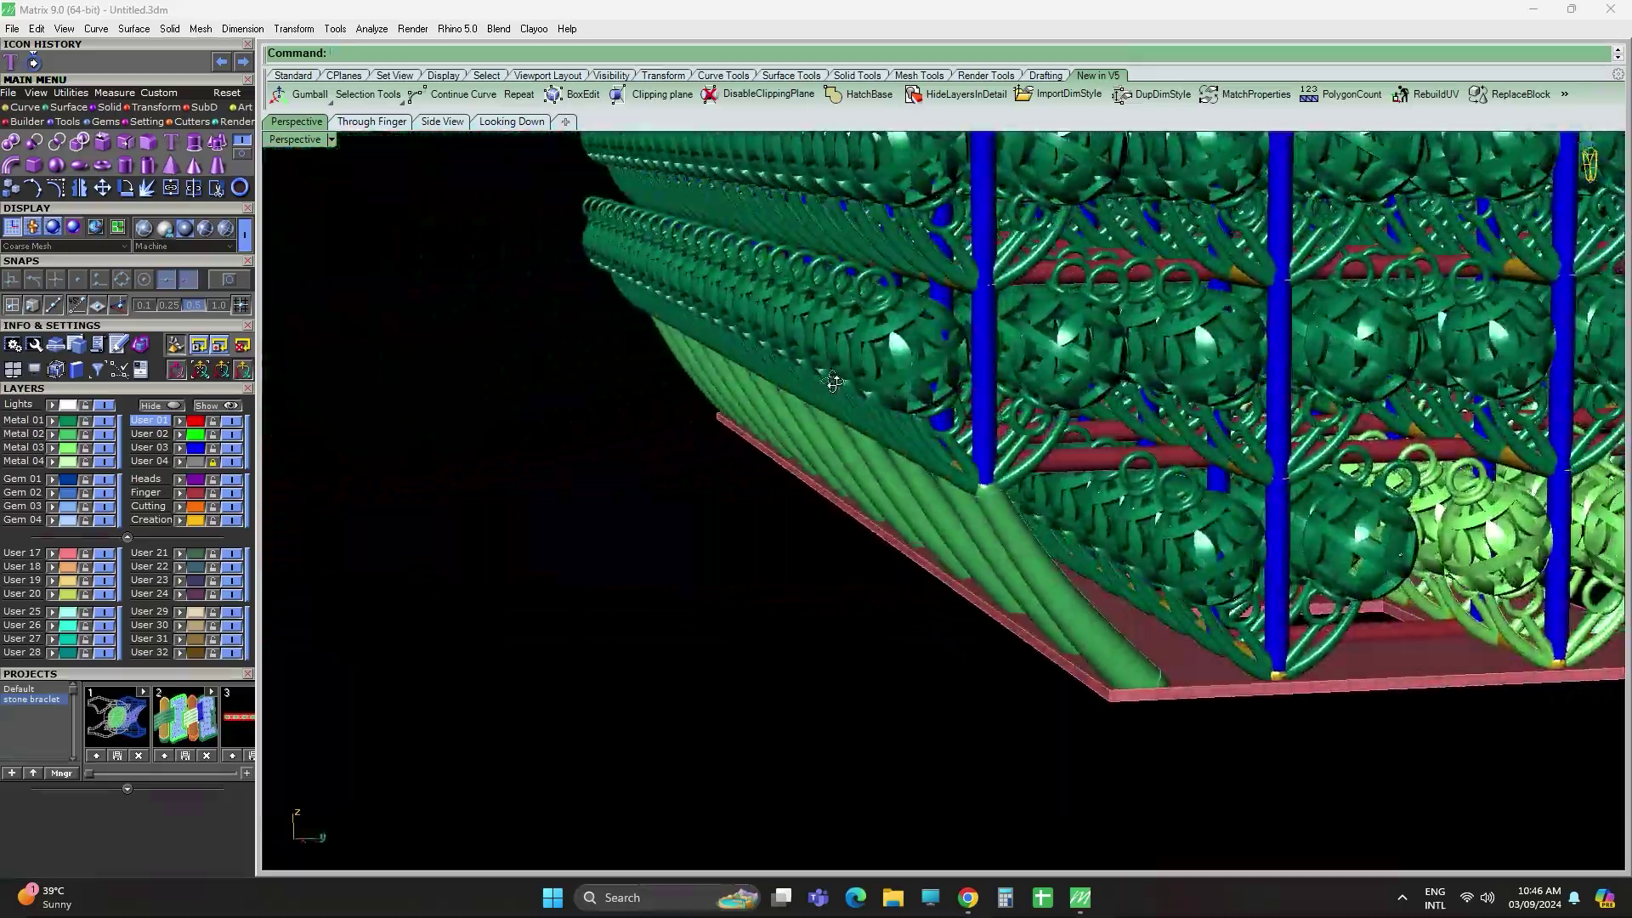
pyautogui.moveTo(833, 383); pyautogui.dragTo(958, 356, button='right')
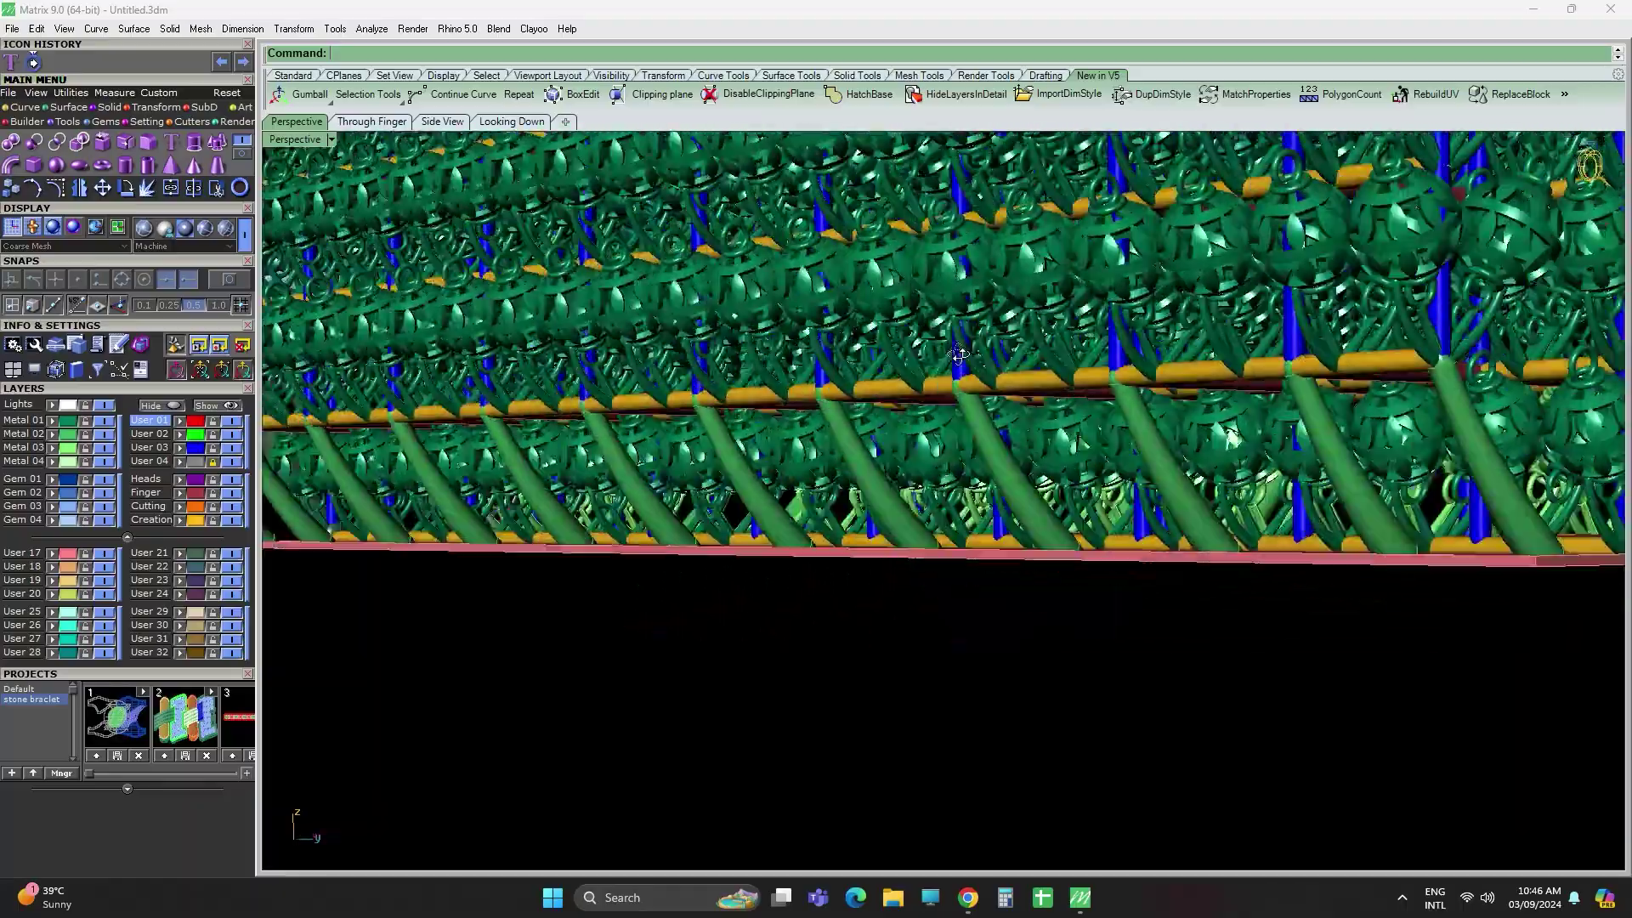